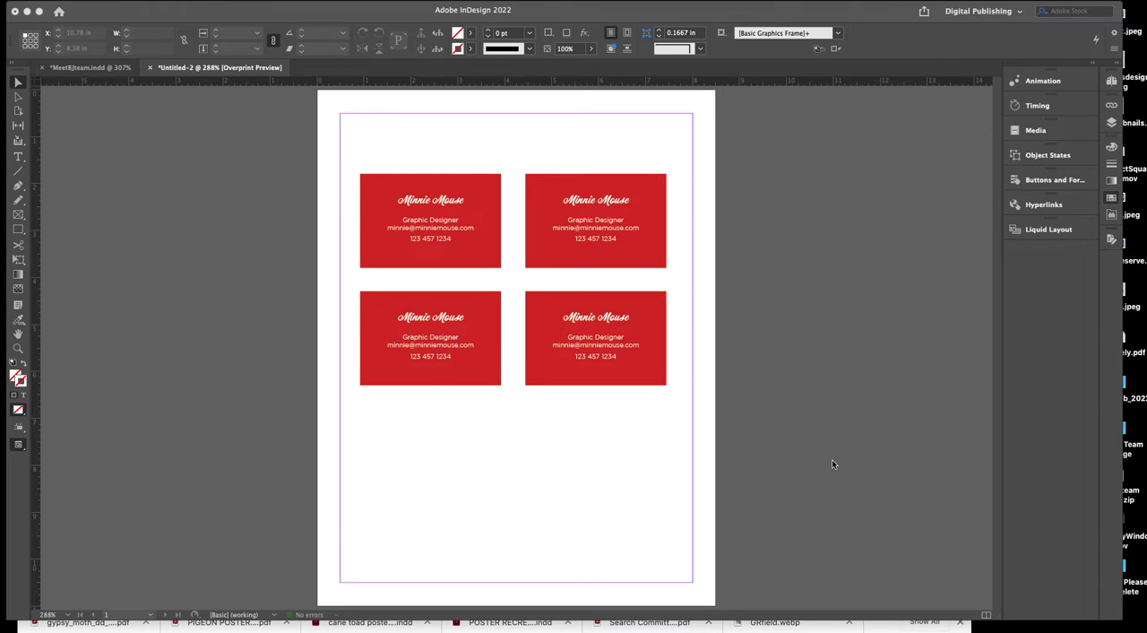
left_click(18, 82)
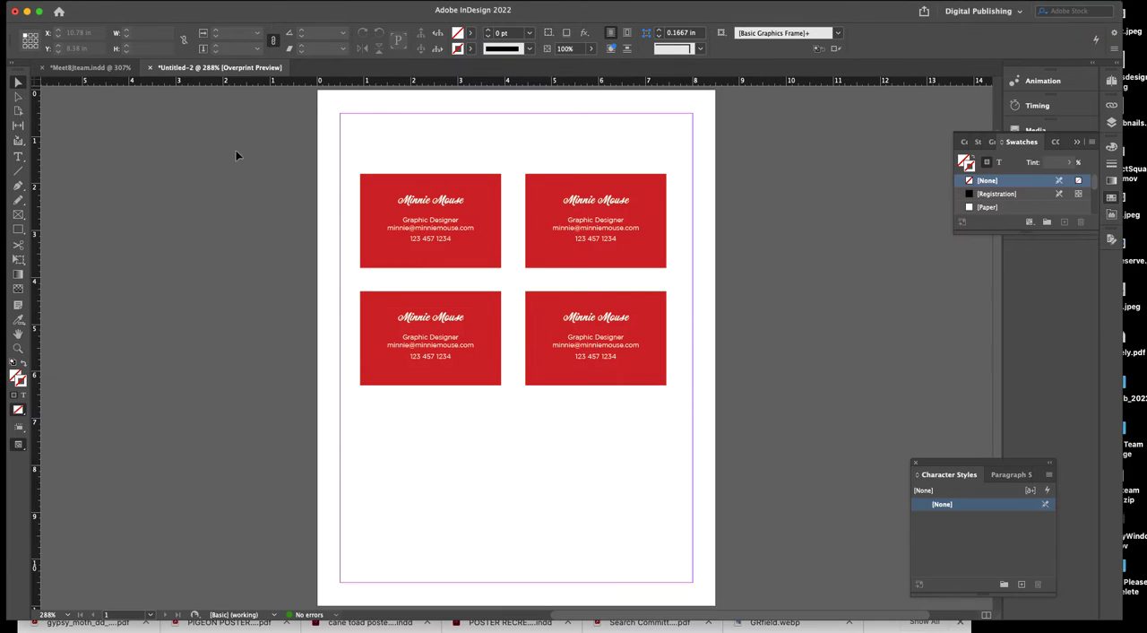
left_click_drag(338, 141, 702, 431)
Create a new portrait document from the [Default] preset with the units set to inches.
left_click(83, 1)
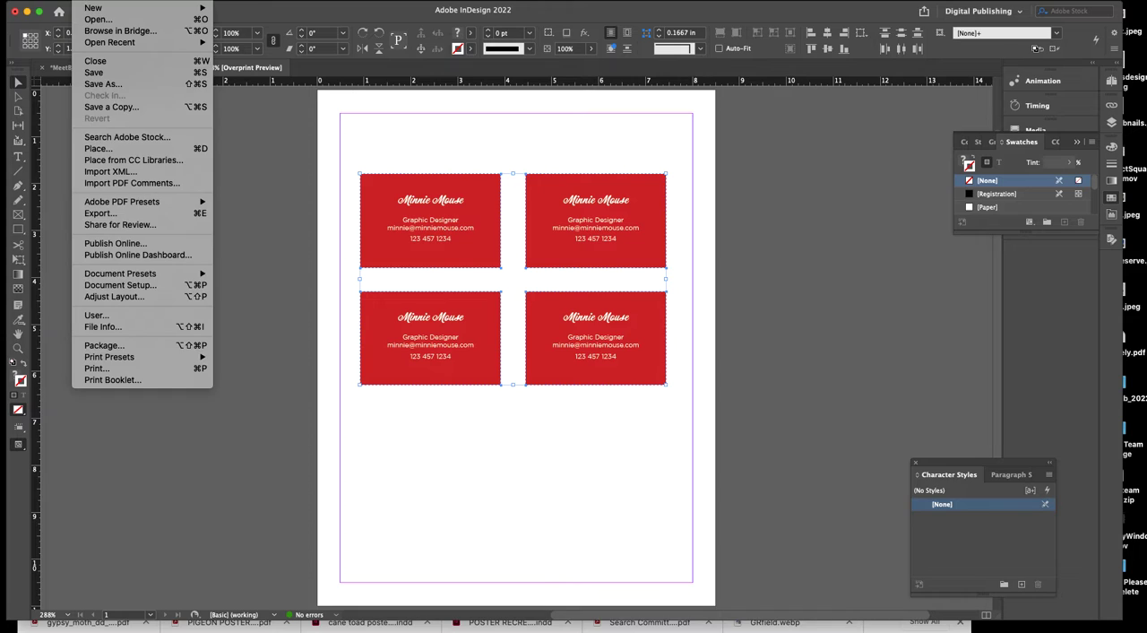
mouse_move(105, 8)
left_click(255, 14)
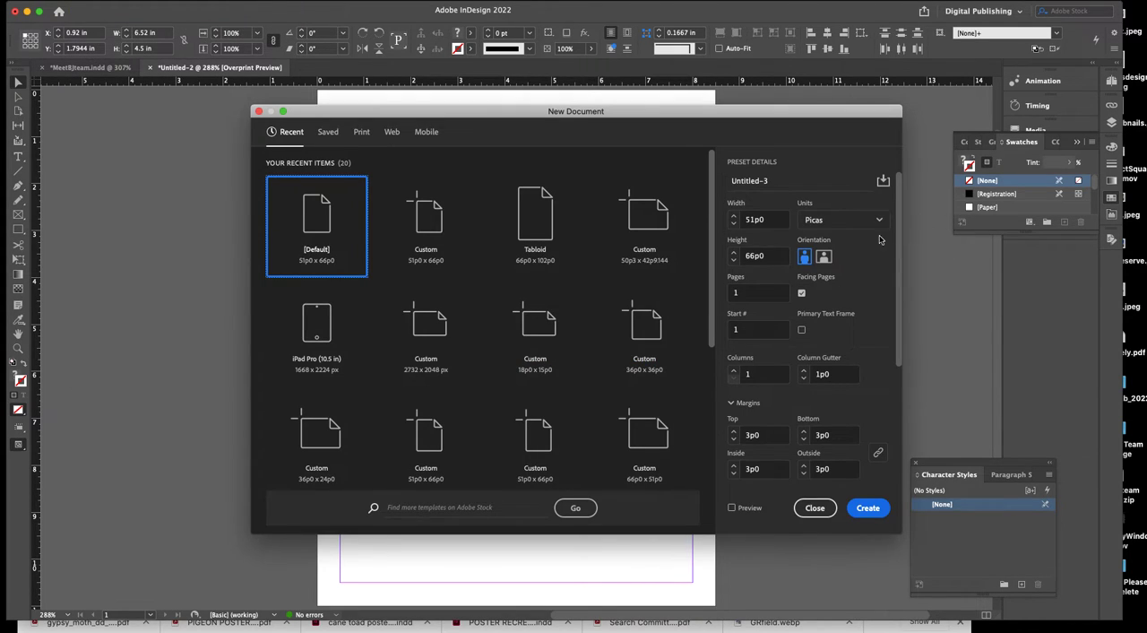
left_click(879, 222)
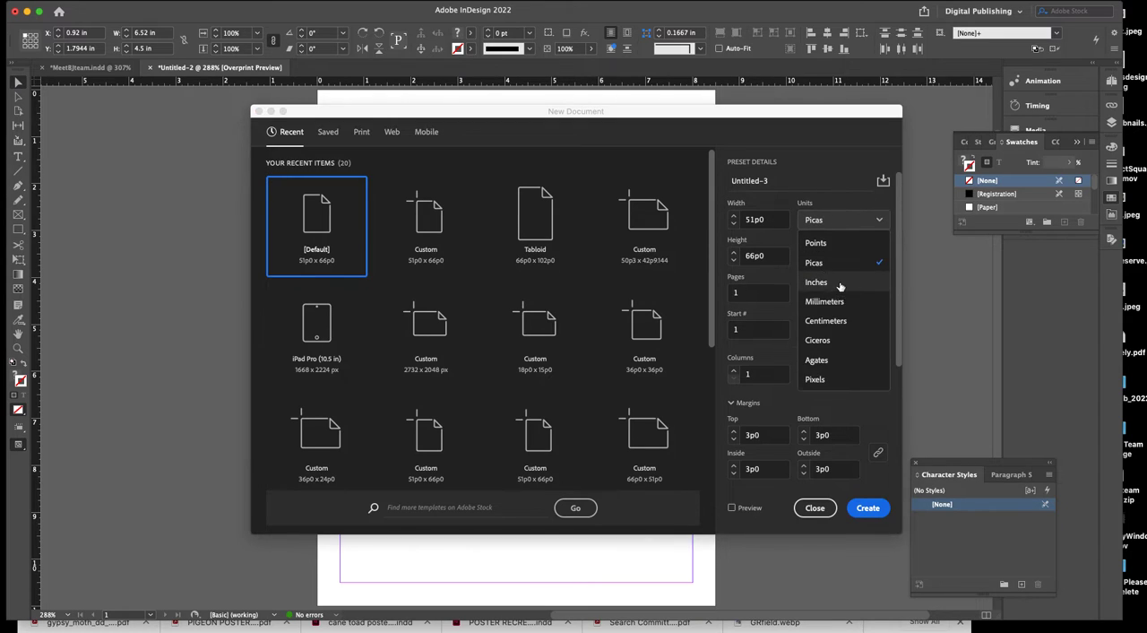
left_click(840, 291)
left_click(874, 509)
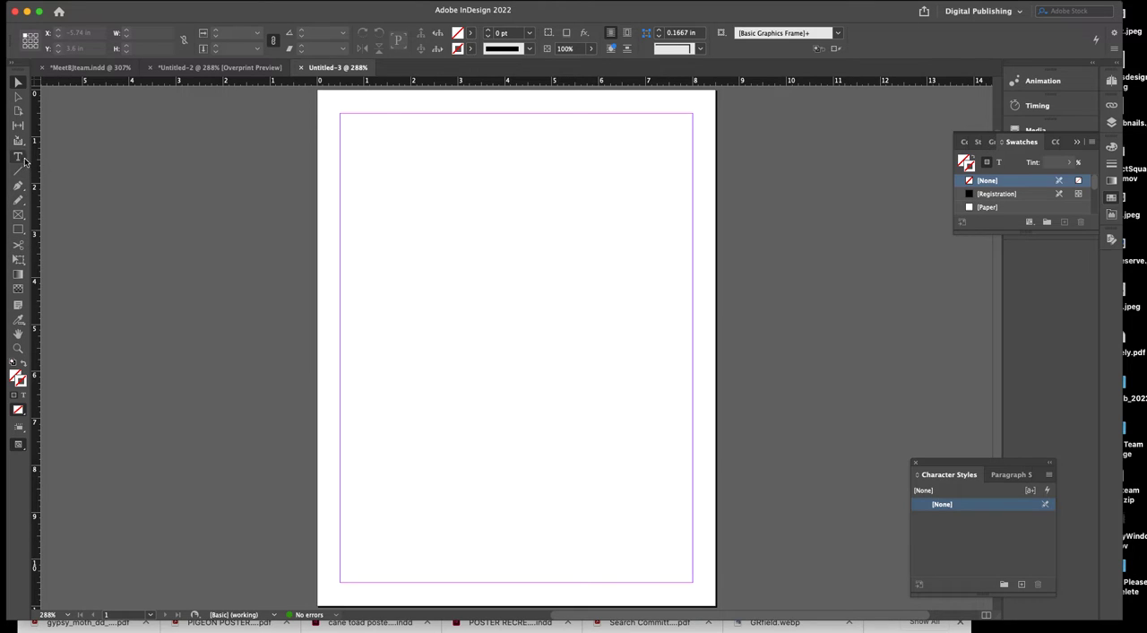
Draw a rectangle frame about 4.4 by 8.1 in overhanging the page's lower-left corner, with a C=0 M=100 Y=0 K=0 magenta fill and no stroke.
left_click(18, 214)
left_click_drag(260, 260, 467, 583)
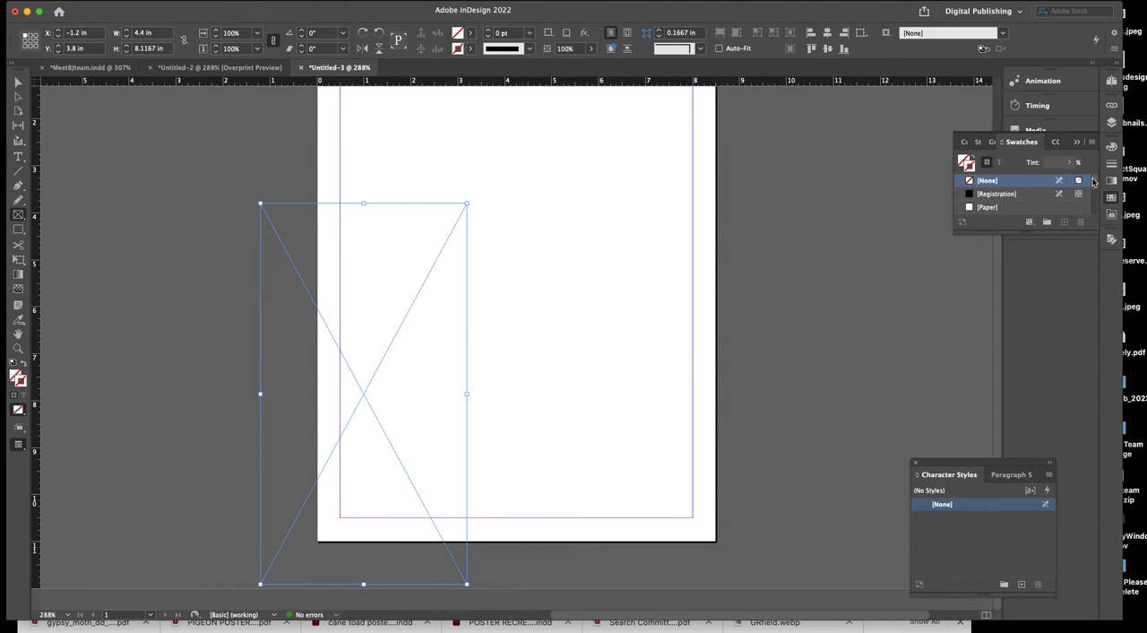
left_click_drag(1092, 180, 1092, 192)
left_click(1019, 206)
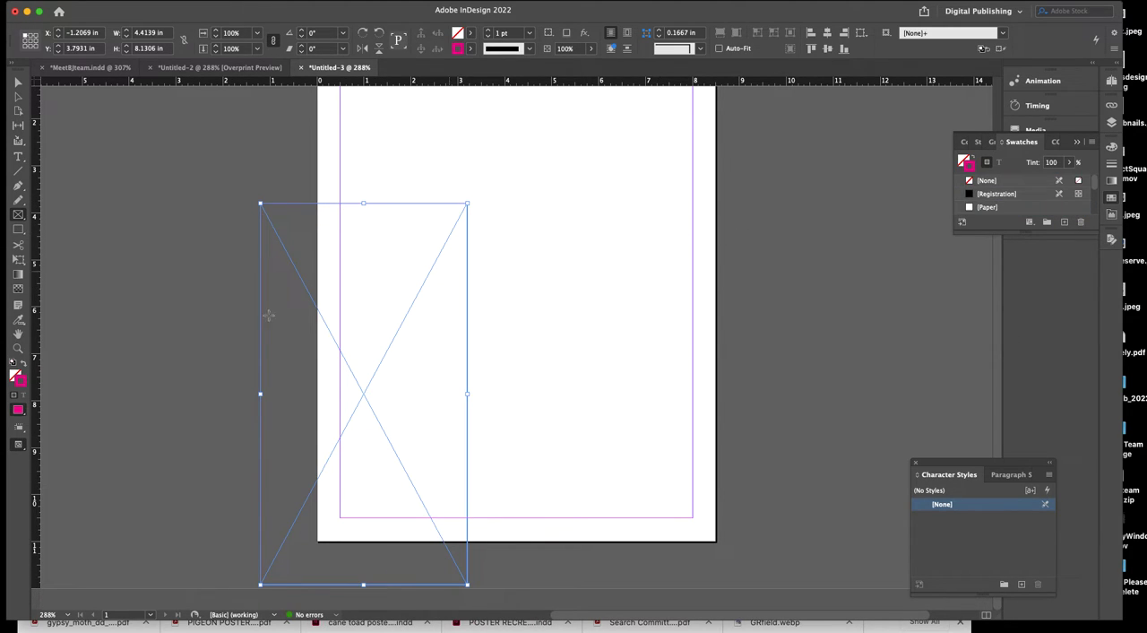
left_click(26, 364)
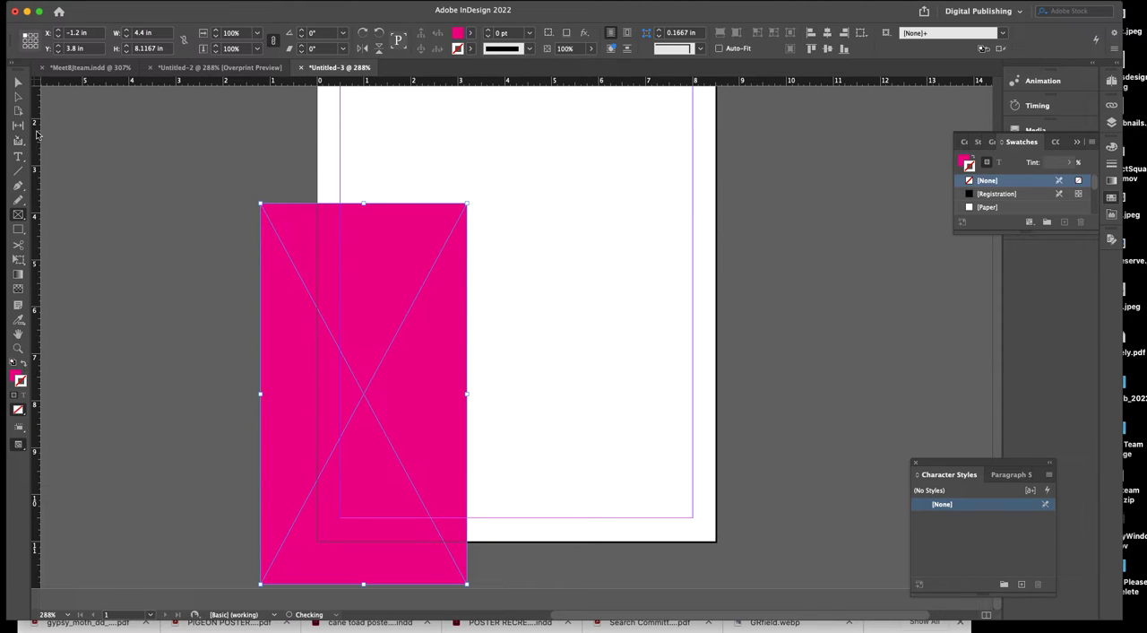
Duplicate the magenta frame and place the copy overhanging the page's right edge, at about X 5.375 in, Y 1.92 in.
left_click(18, 82)
key("super+v")
left_click_drag(489, 383, 642, 356)
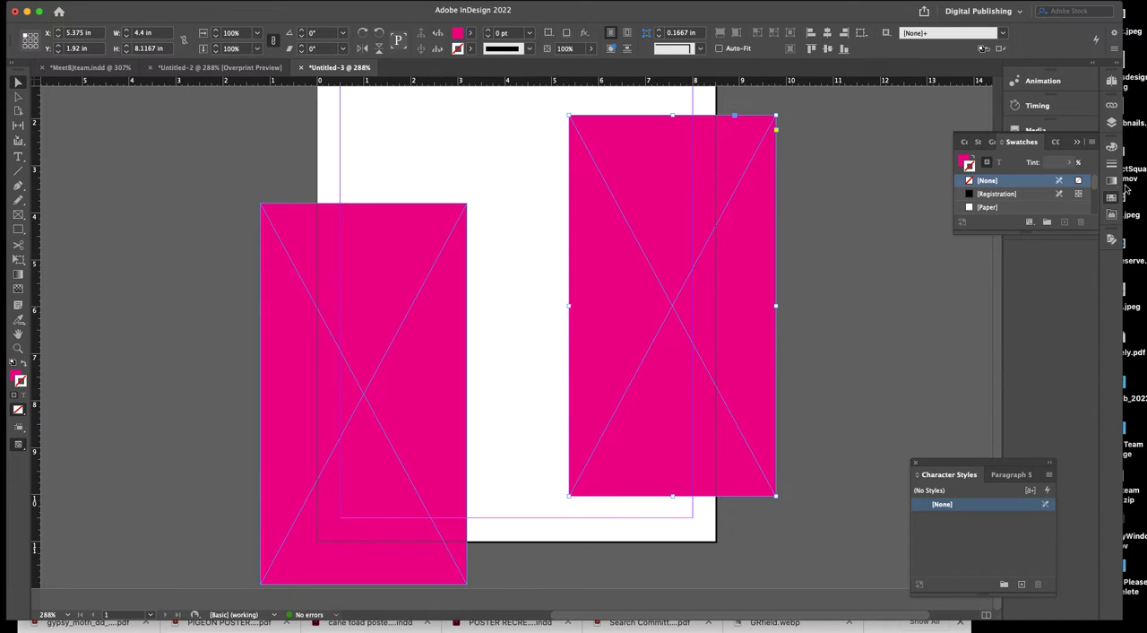
Fill the copied frame with the C=15 M=100 Y=100 red swatch and set its stroke weight to 0 pt.
scroll(1008, 184, "down", 3)
left_click(1008, 181)
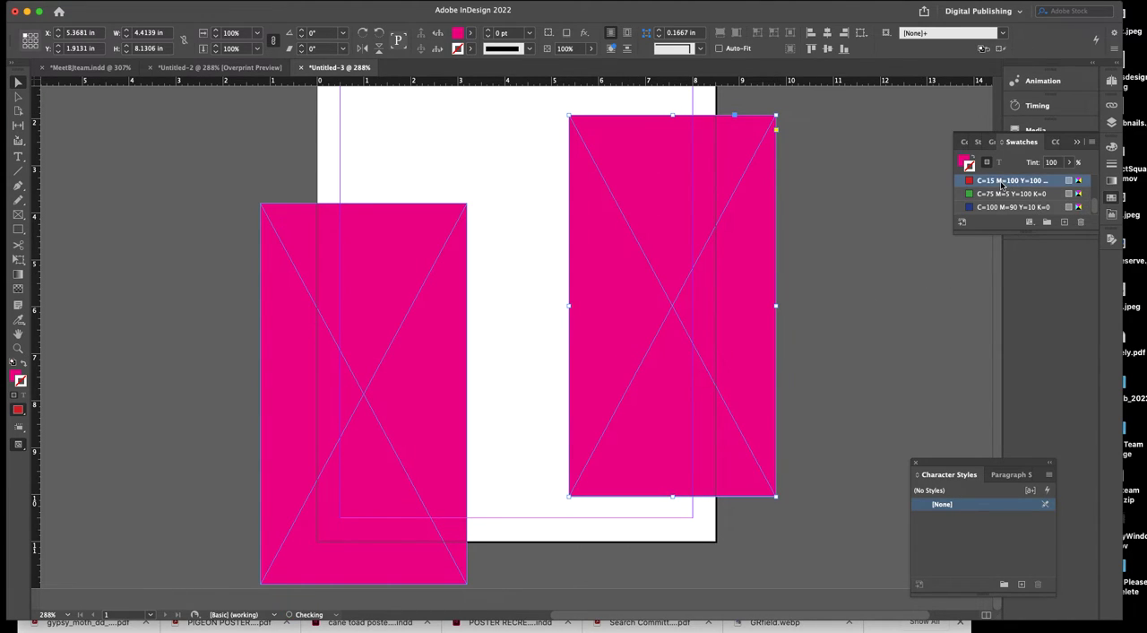
left_click(25, 362)
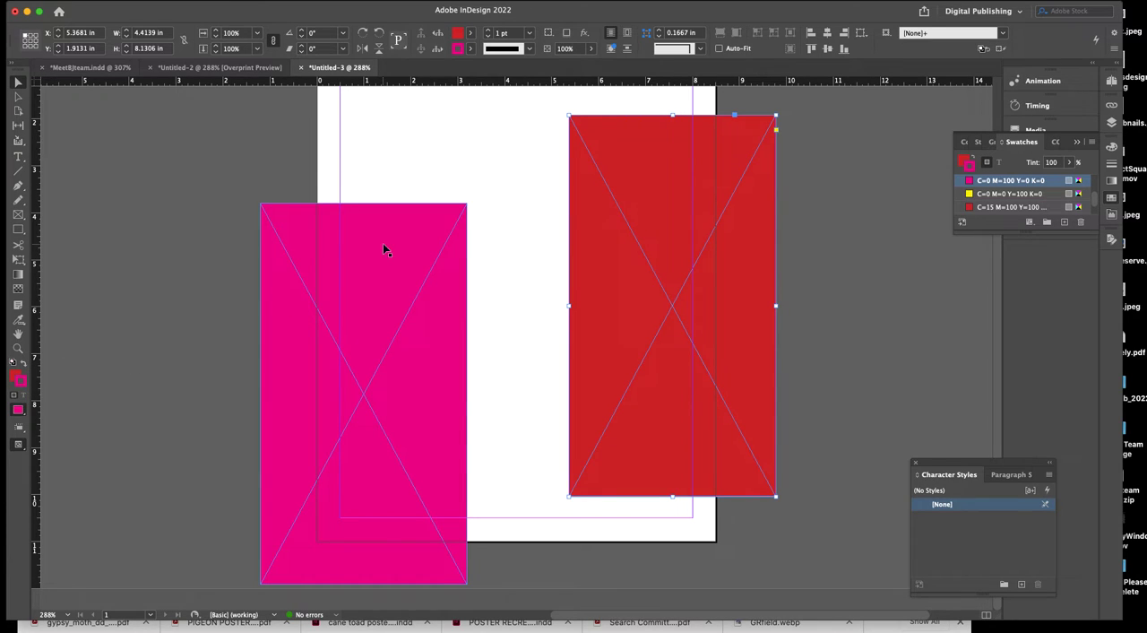
left_click(515, 34)
type("0")
key("Return")
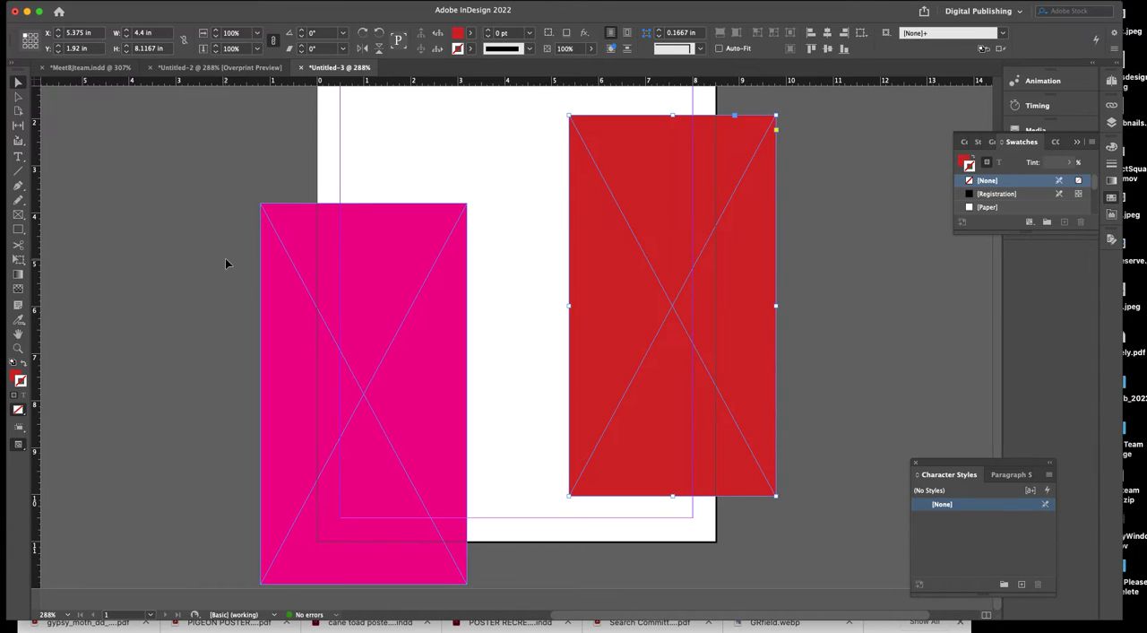
Deselect everything, turn on Overprint Preview and examine how both frames extend past the page edges.
left_click(224, 258)
left_click(273, 0)
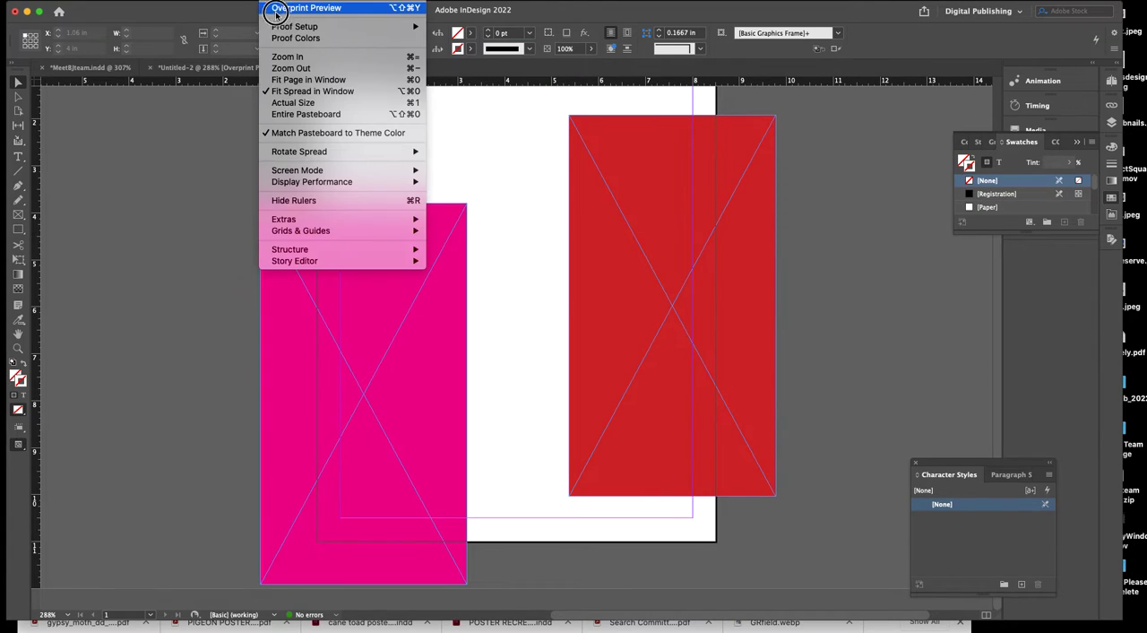
left_click(280, 8)
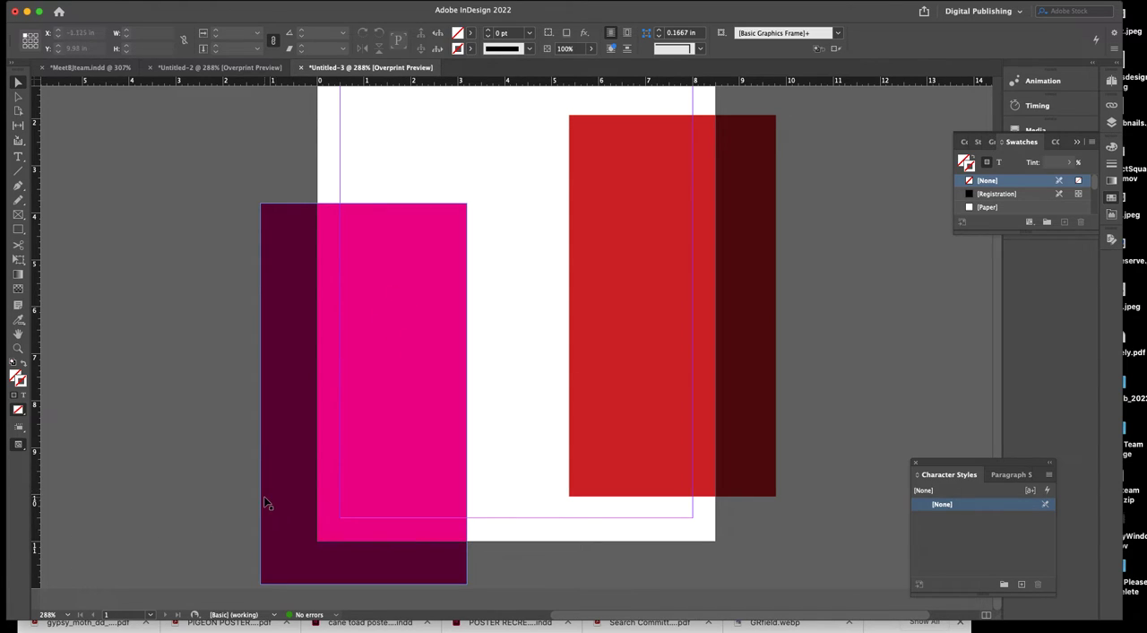
scroll(528, 460, "up", 2)
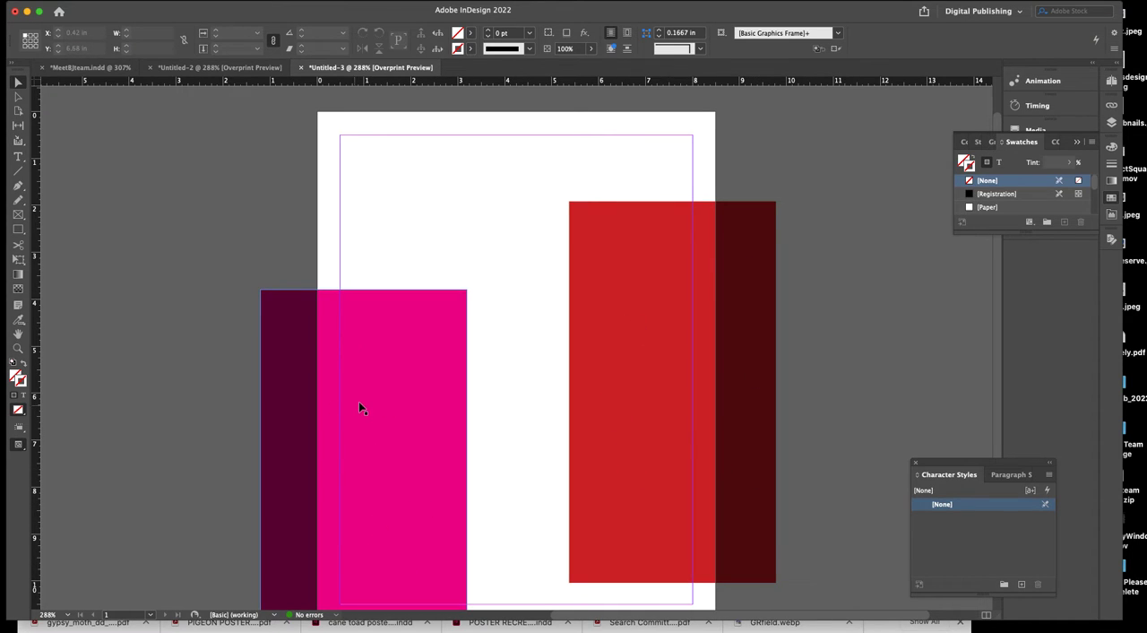
scroll(358, 400, "down", 3)
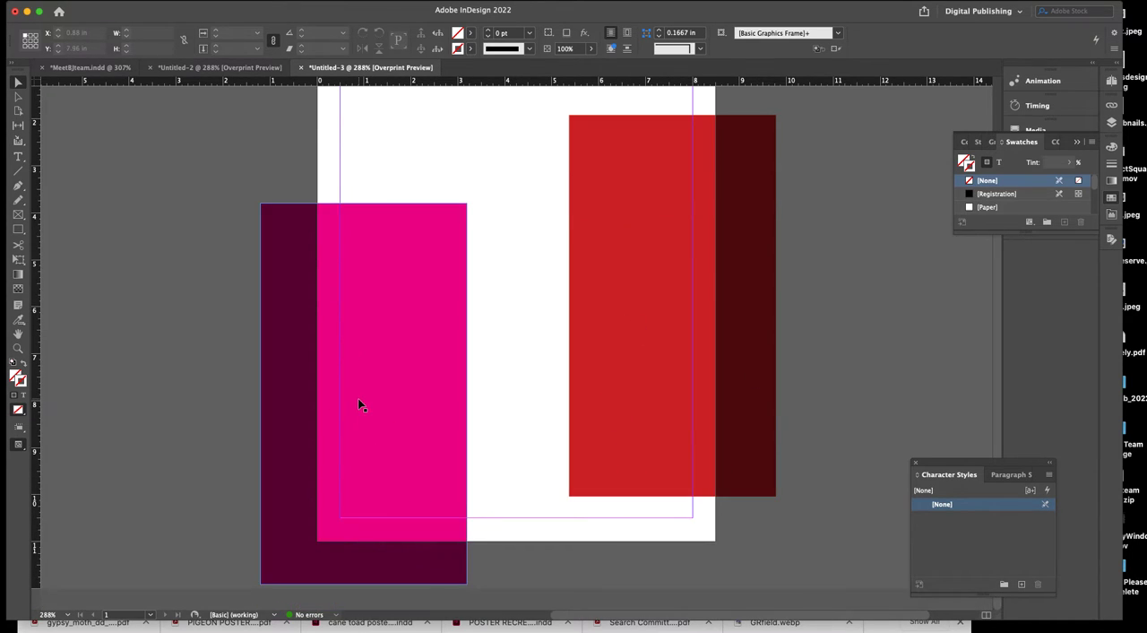
scroll(453, 529, "up", 4)
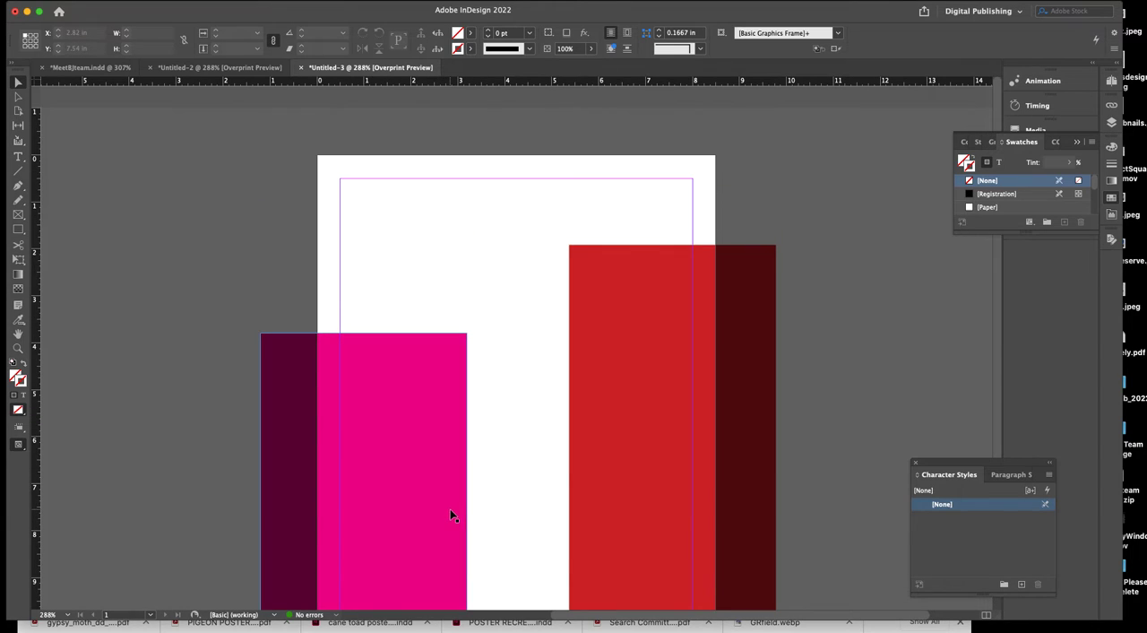
scroll(450, 485, "down", 4)
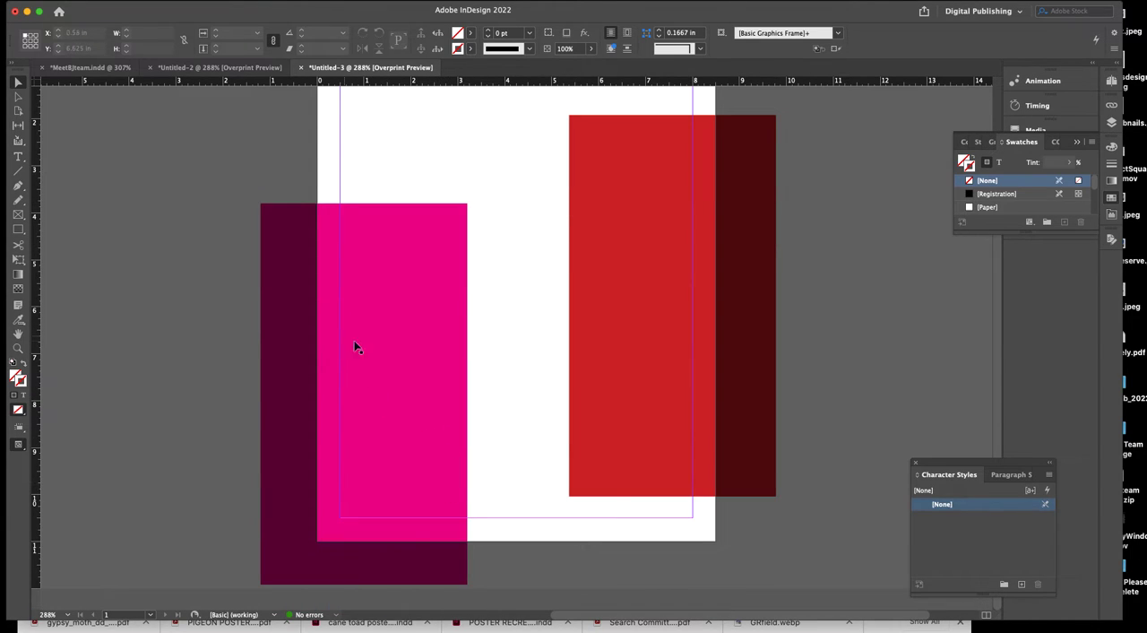
Extend the magenta frame's left edge slightly outward so the frame is about 4.44 in wide.
left_click(305, 350)
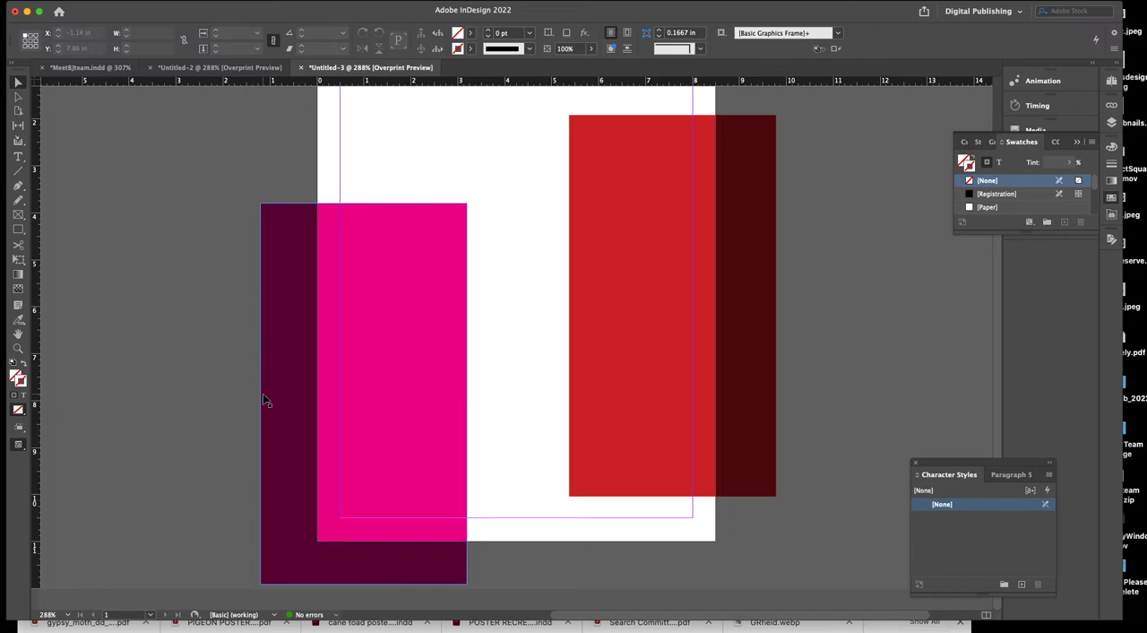
mouse_move(262, 394)
left_mouse_down()
mouse_move(239, 394)
mouse_move(258, 392)
left_mouse_up()
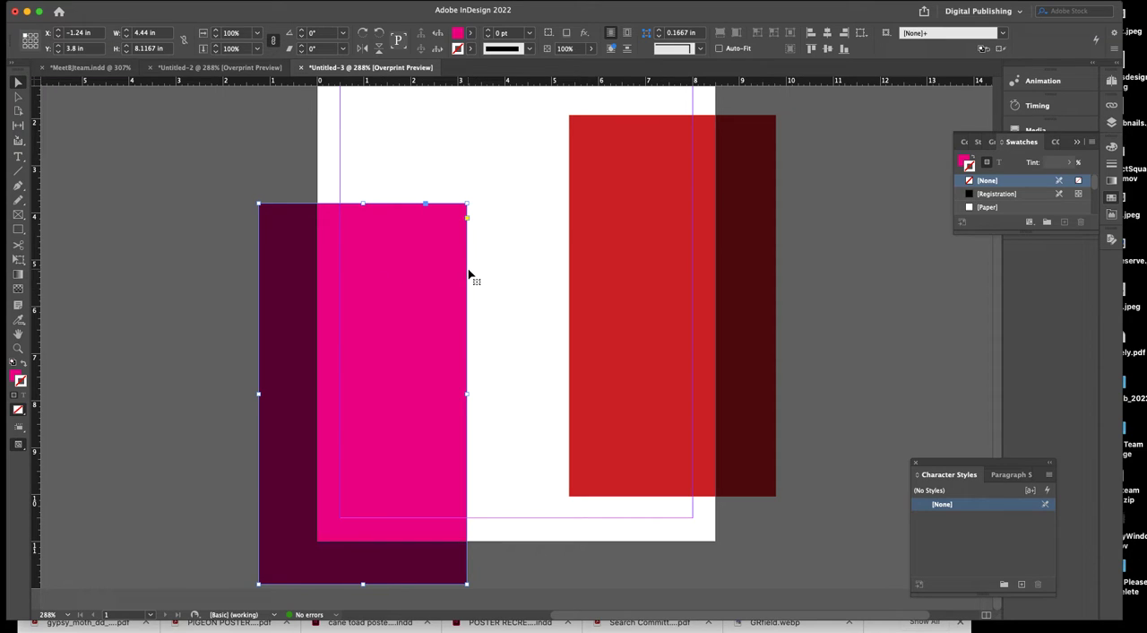
scroll(470, 269, "up", 3)
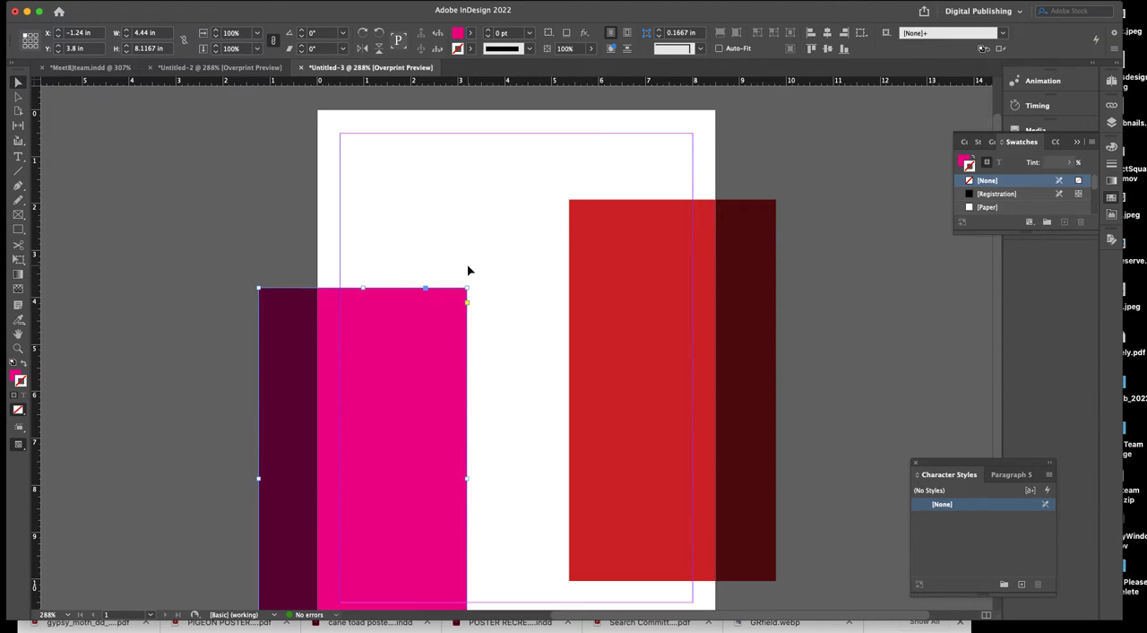
scroll(468, 269, "down", 1)
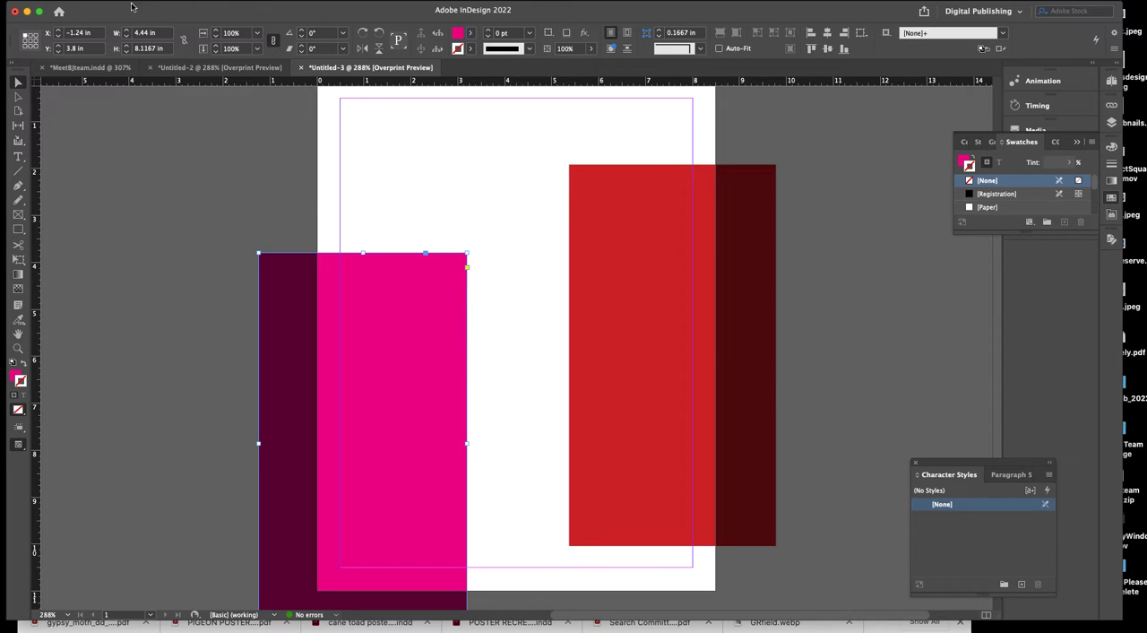
Start exporting the document to the Desktop as an Adobe PDF (Print) file named Testingcropmarks.
left_click(90, 0)
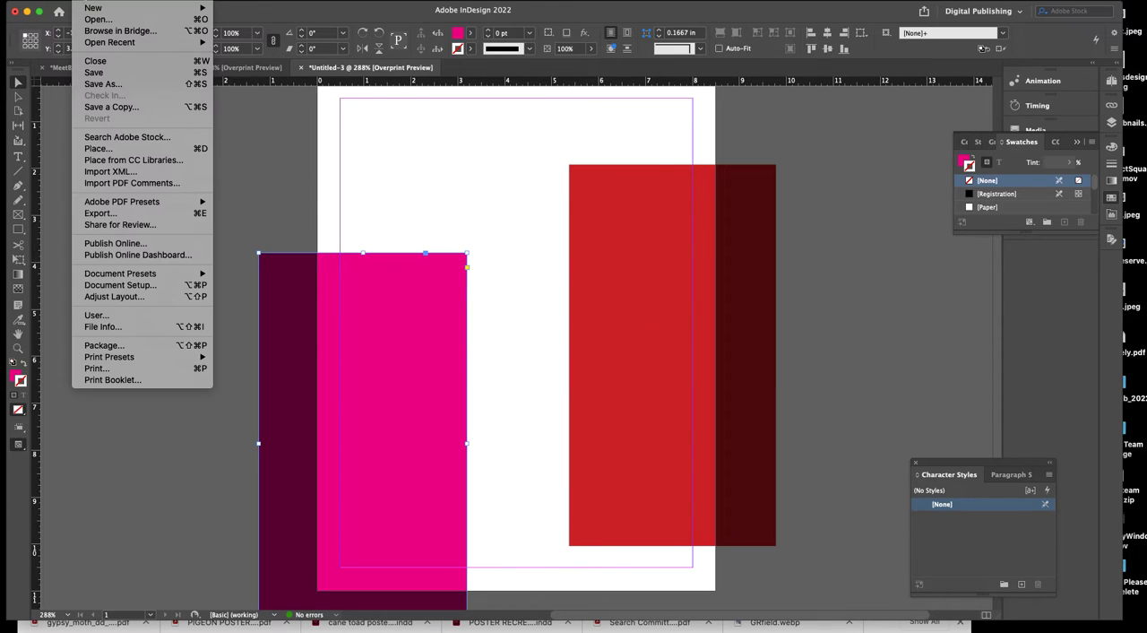
left_click(177, 213)
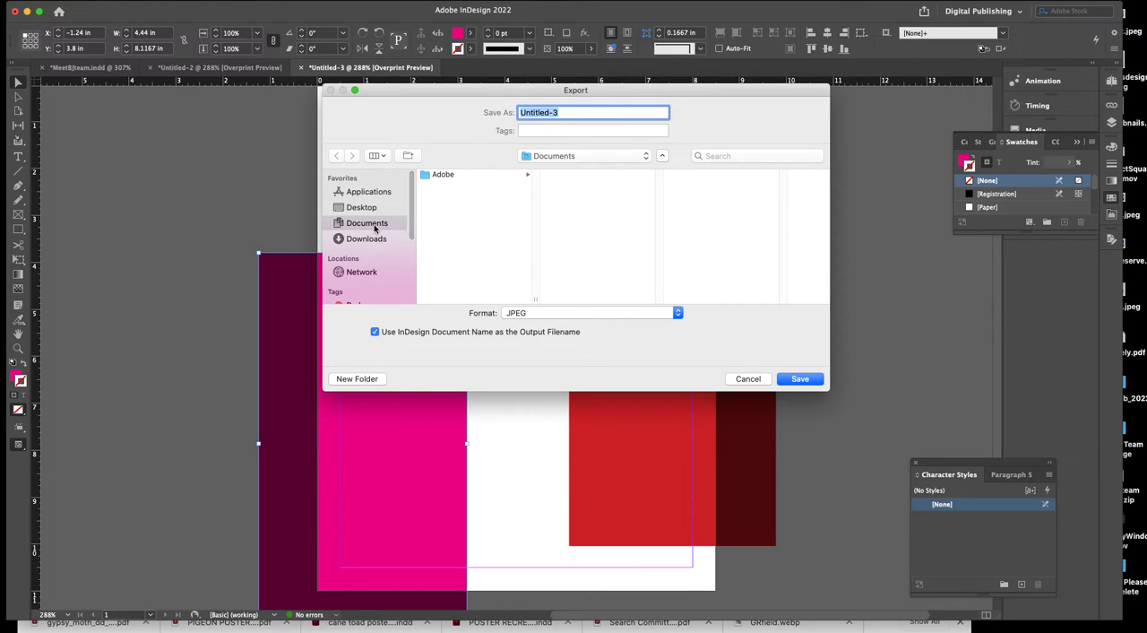
left_click(362, 207)
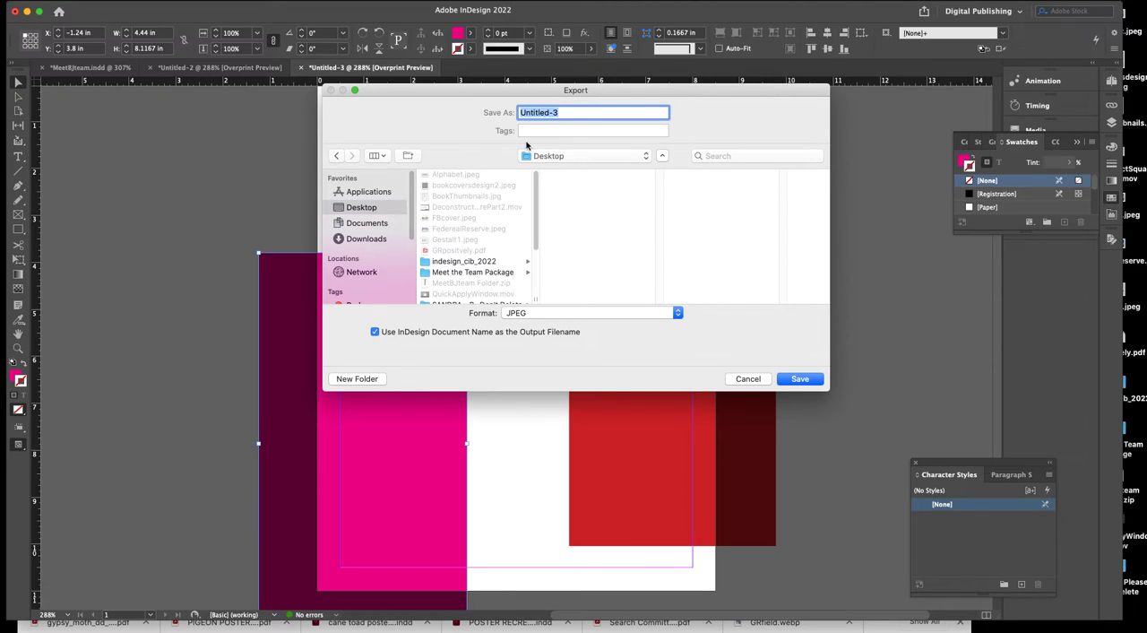
type("Testingcropmarks")
left_click(642, 315)
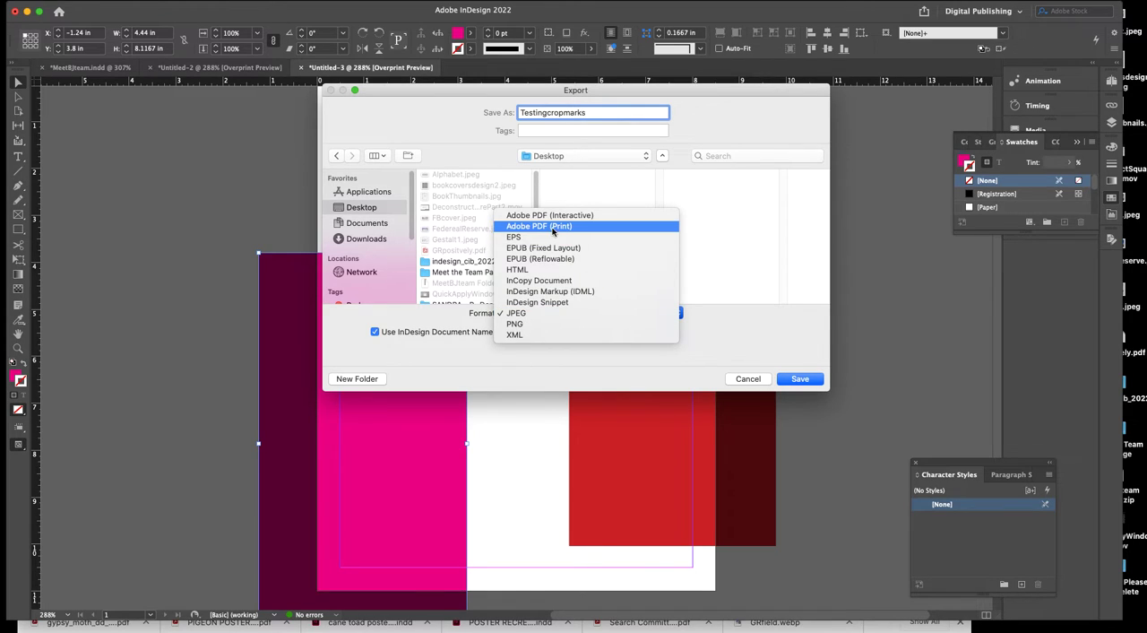
left_click(557, 227)
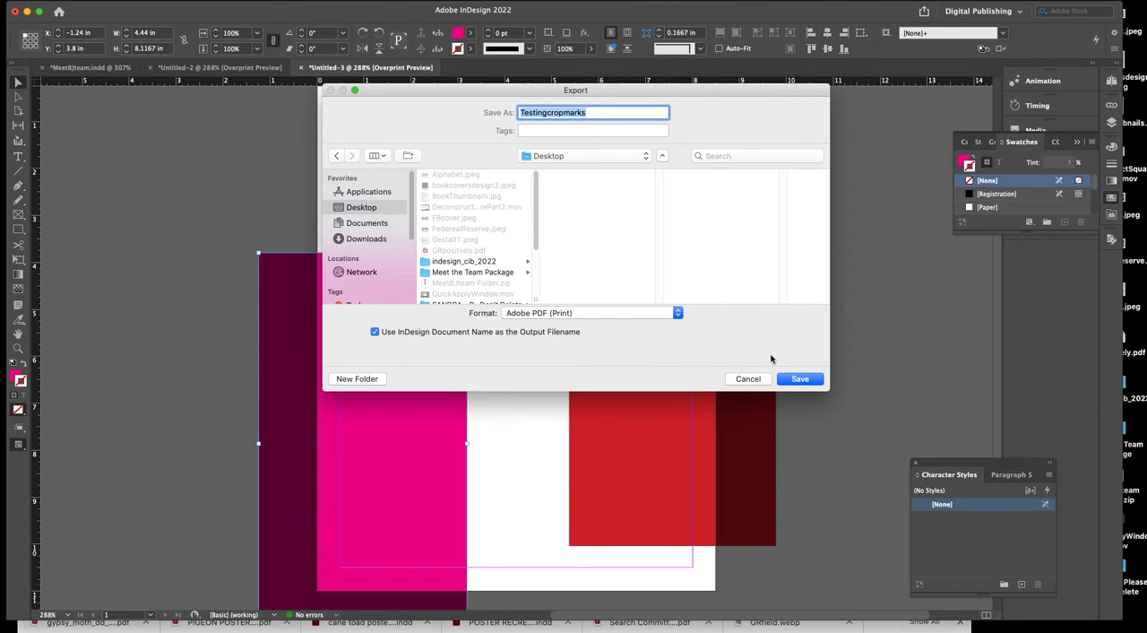
left_click(800, 379)
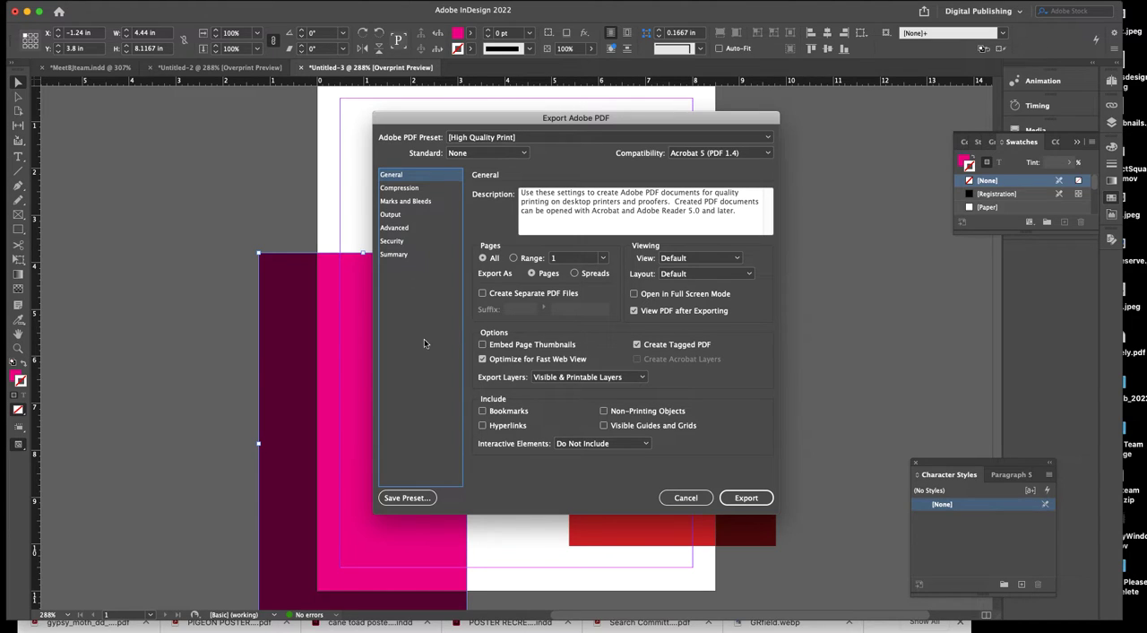
Choose the [Press Quality] PDF preset and have the PDF open for viewing after exporting.
left_click(766, 137)
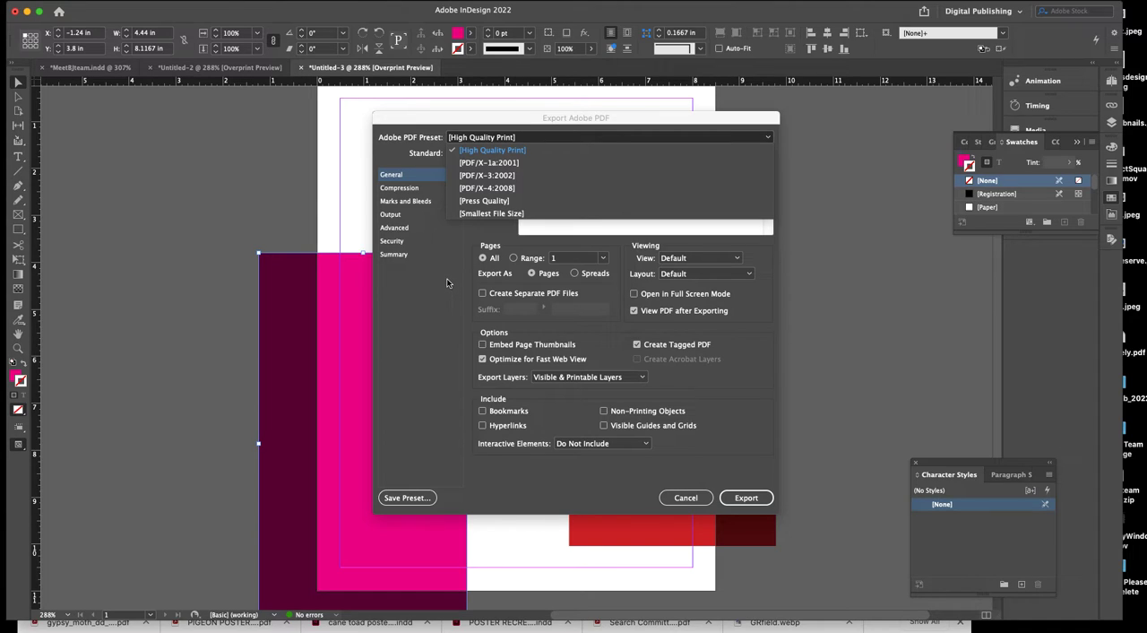
left_click(489, 202)
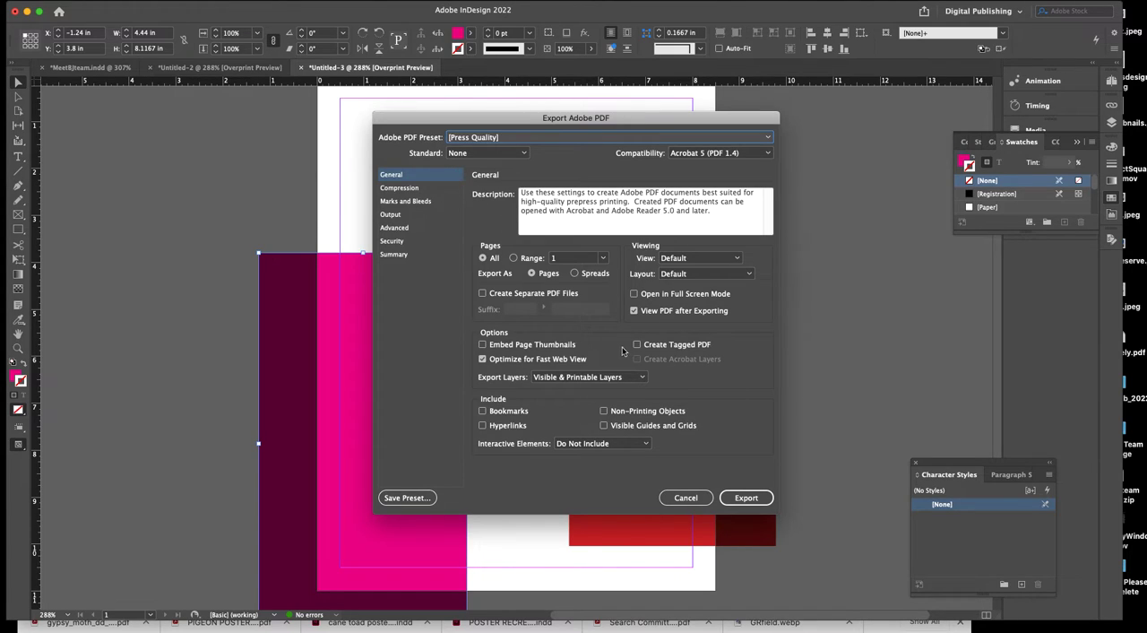
left_click(636, 311)
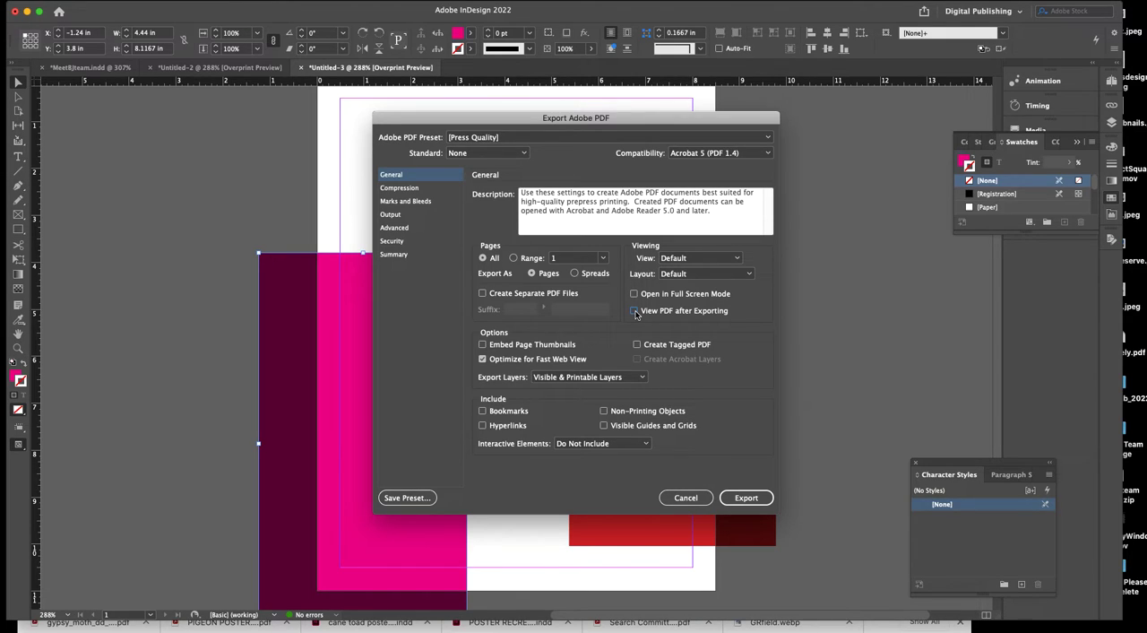
left_click(634, 311)
In the export's marks settings, enable only Crop Marks among the printer's marks.
left_click(403, 203)
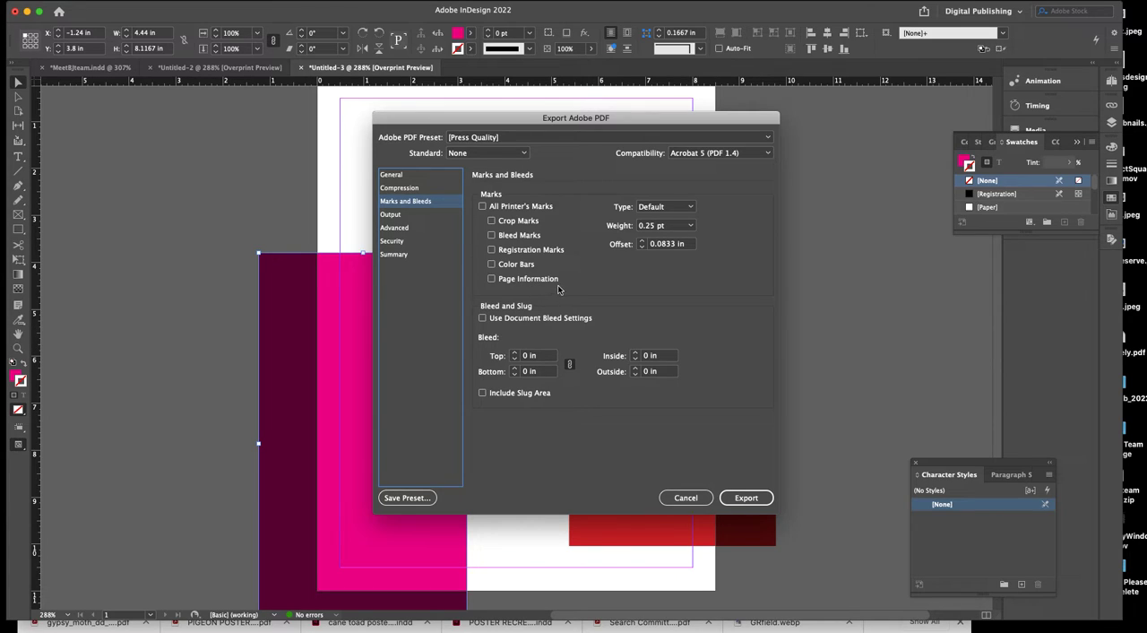
left_click(483, 206)
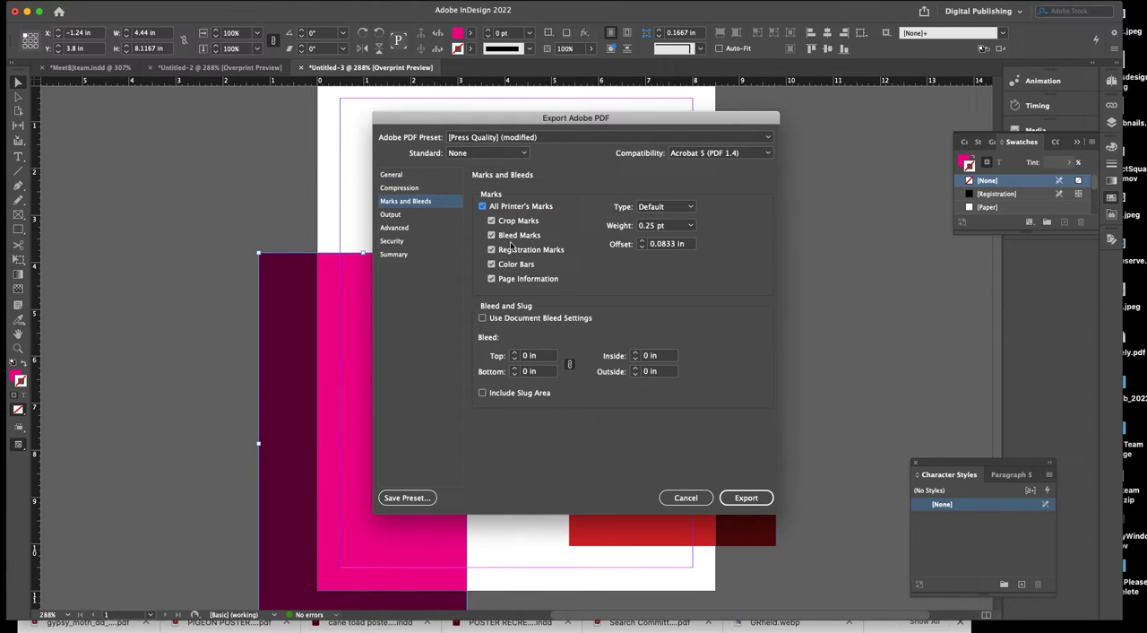
left_click(482, 206)
left_click(492, 221)
Set the export bleed to 0.25 in on all four sides.
left_click_drag(543, 356, 511, 355)
type(".")
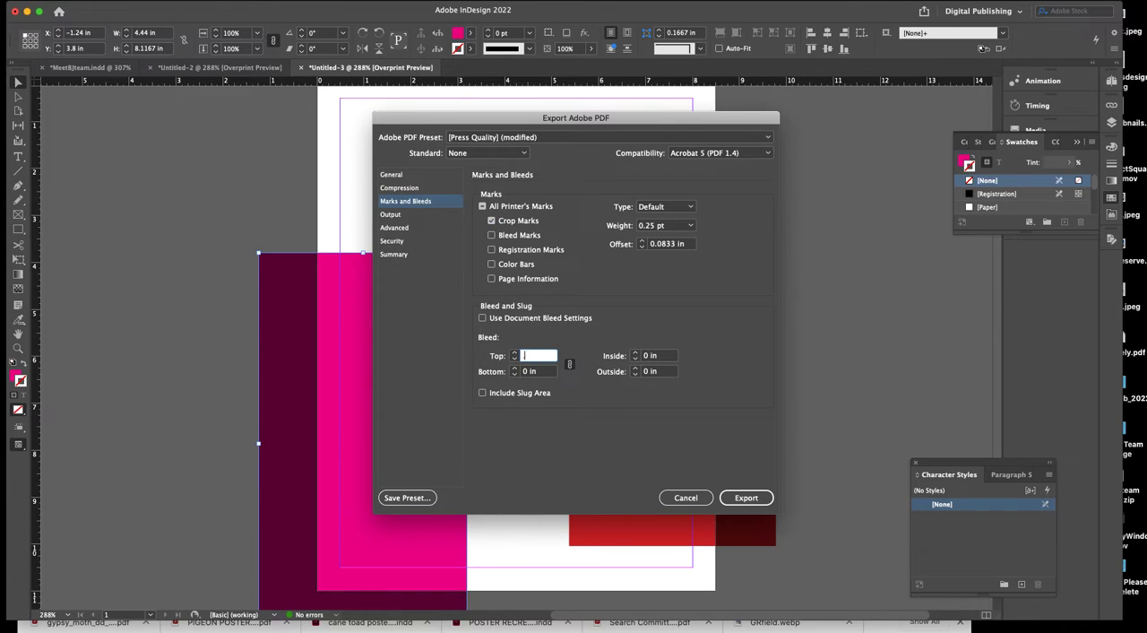
type("25")
left_click(541, 371)
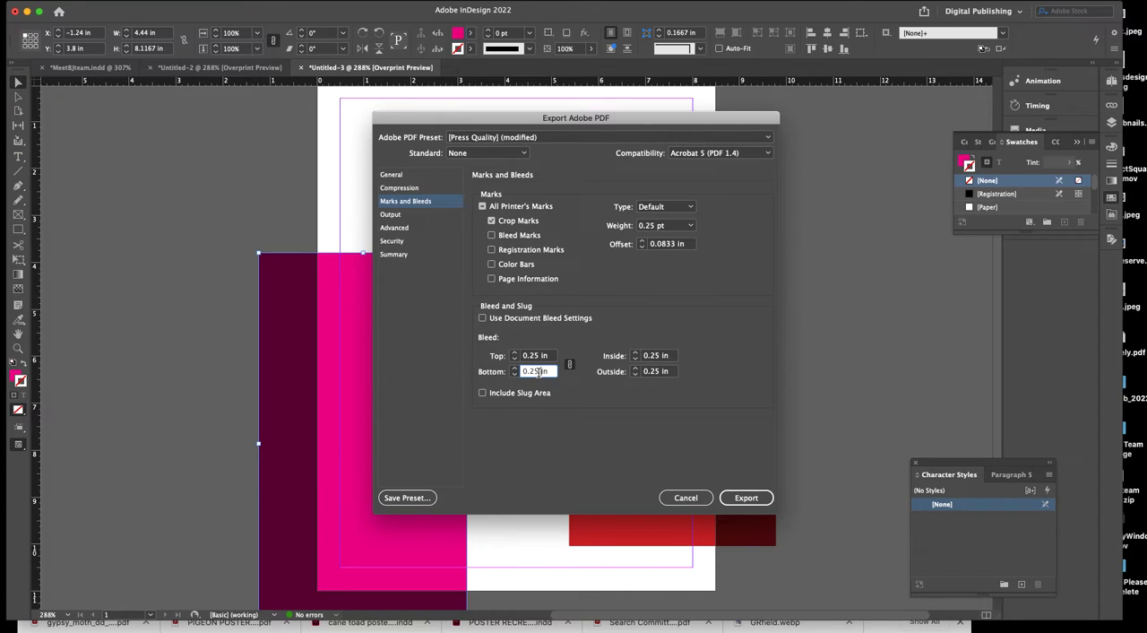
Export the PDF and show its whole page to check the crop marks and bleed.
left_click(742, 501)
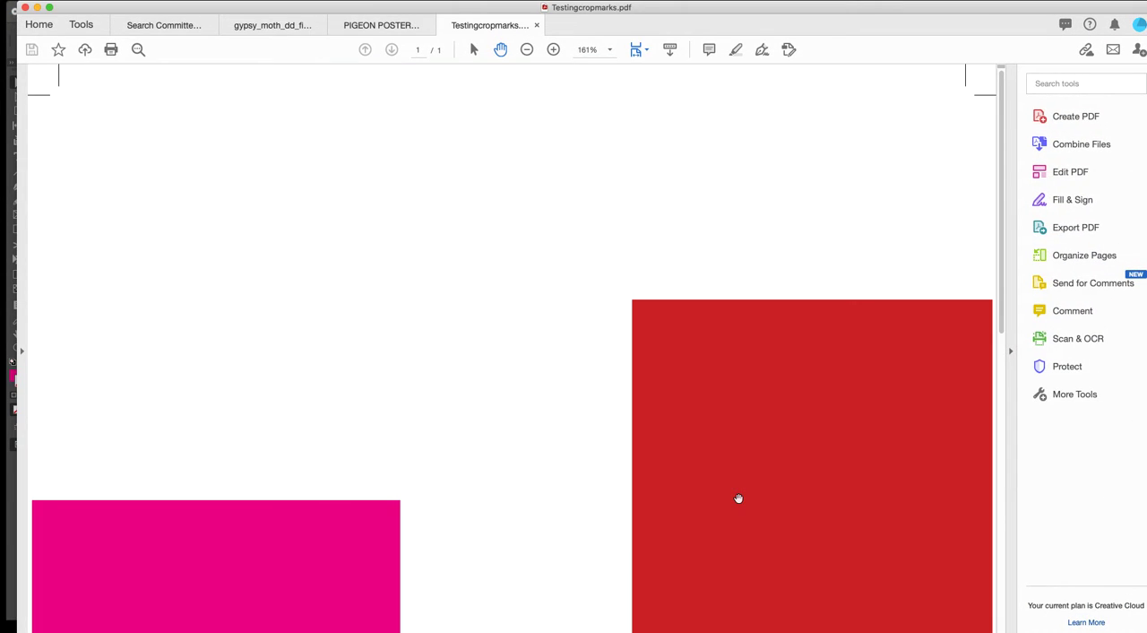
key("super+0")
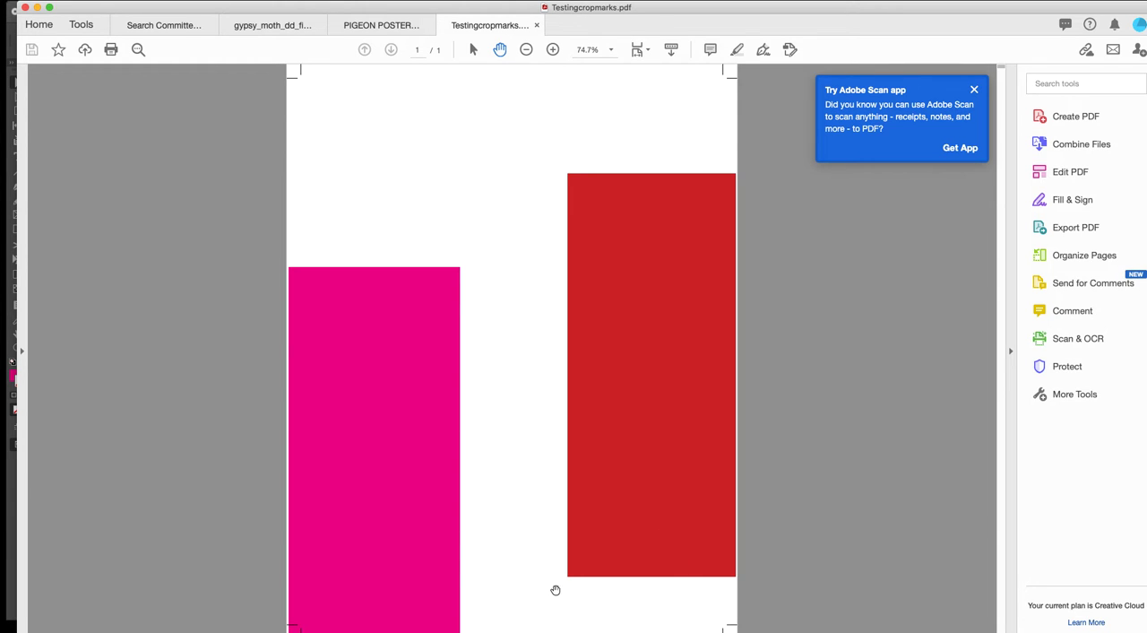
Switch back to InDesign, bring up the Untitled-2 business card document and deselect its cards.
left_click(615, 626)
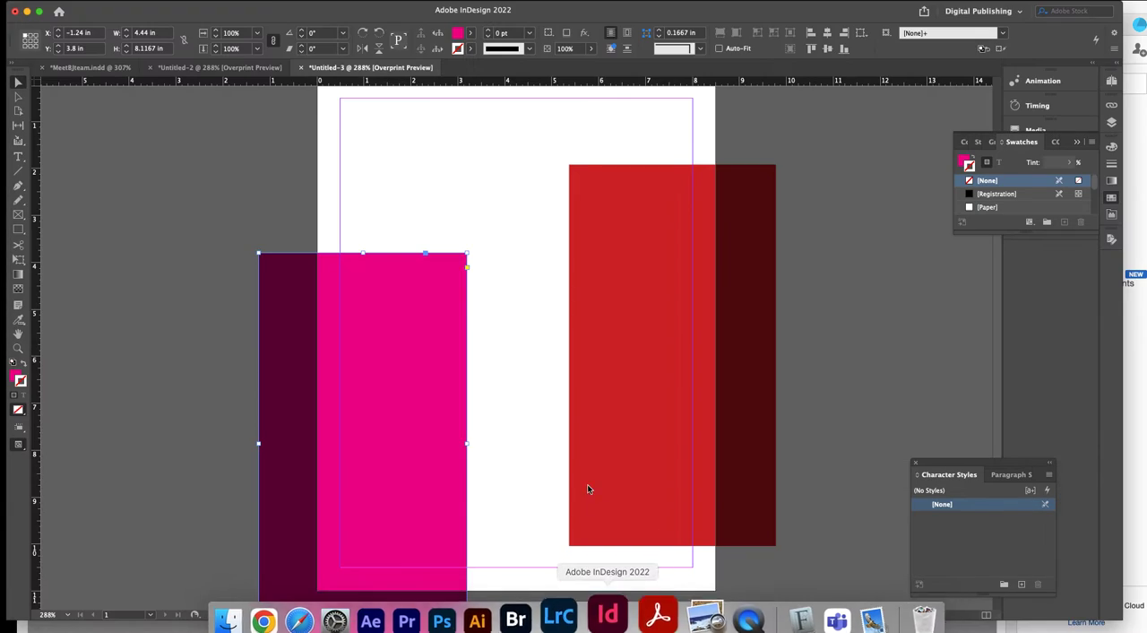
left_click(207, 70)
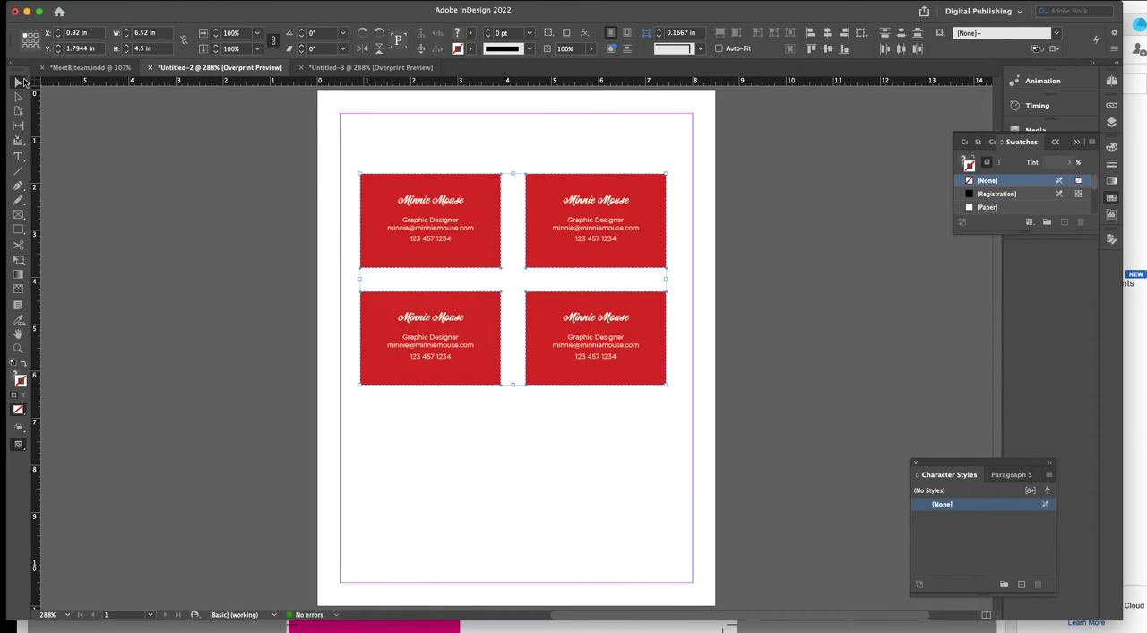
left_click(331, 331)
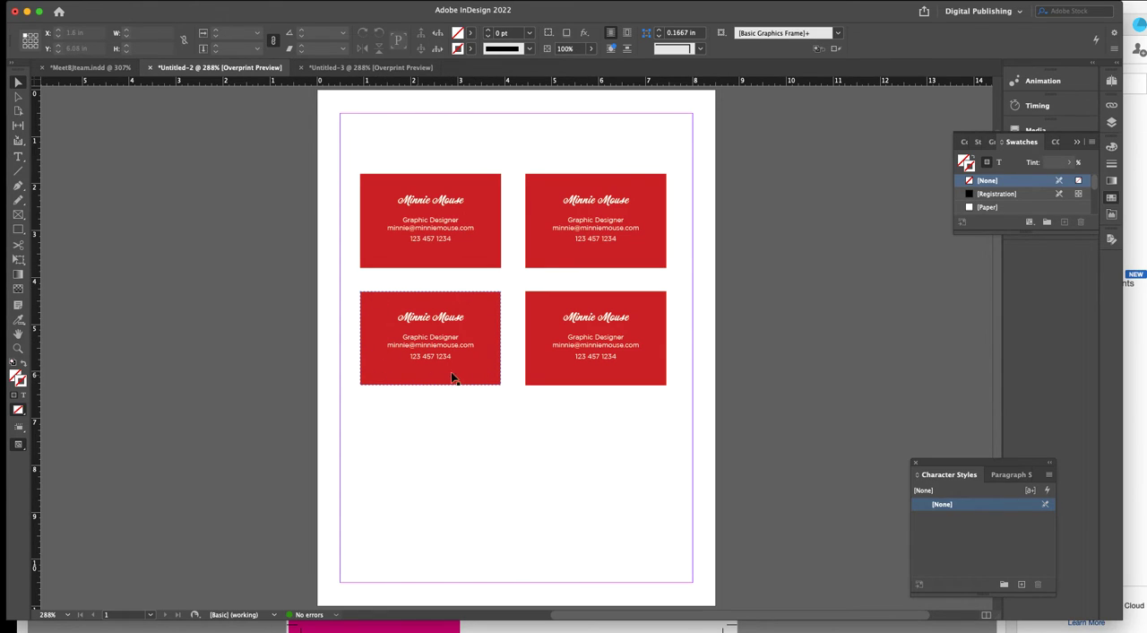
Delete three of the four business cards, keeping only the upper-left one.
left_click(592, 217)
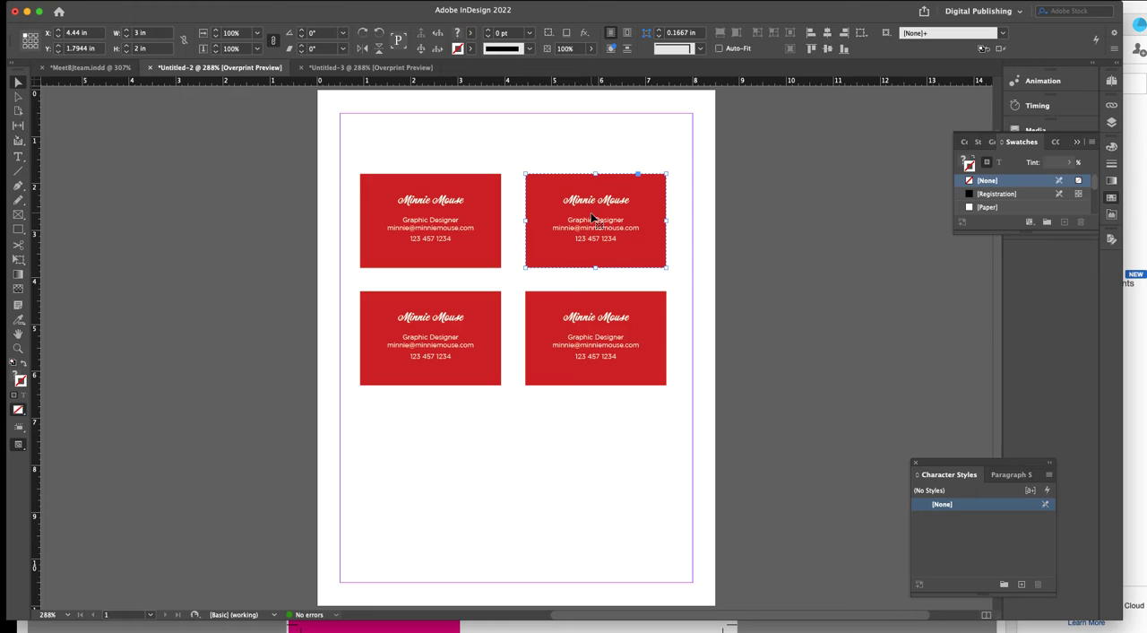
key("Delete")
left_click(582, 332)
key("Delete")
left_click(439, 348)
key("Delete")
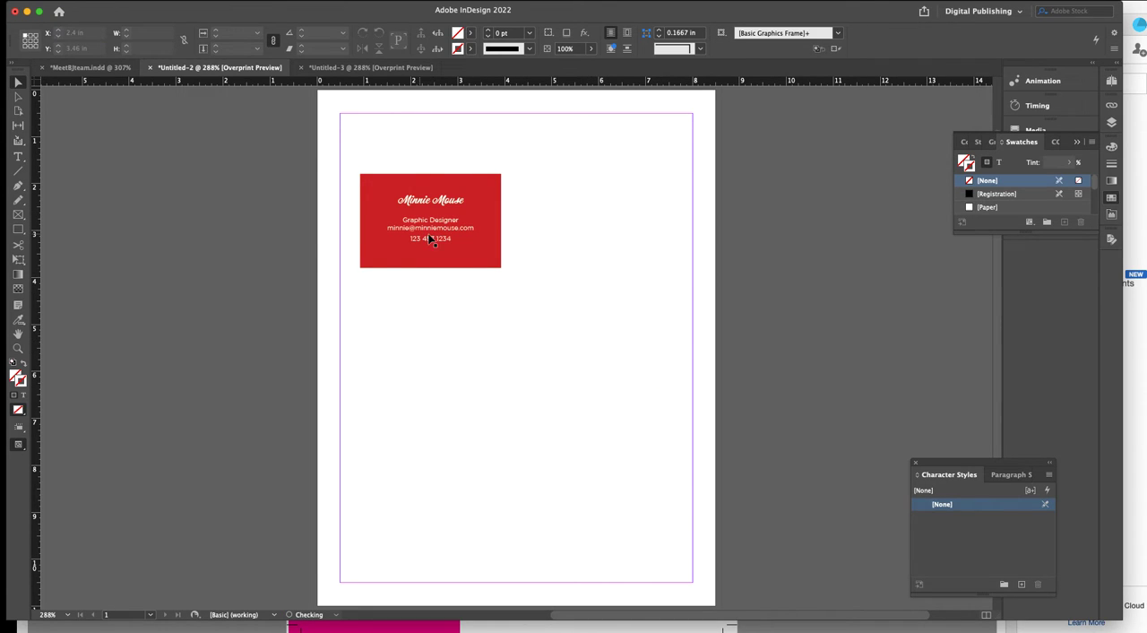
Ungroup the remaining business card and deselect its parts.
left_click(431, 238)
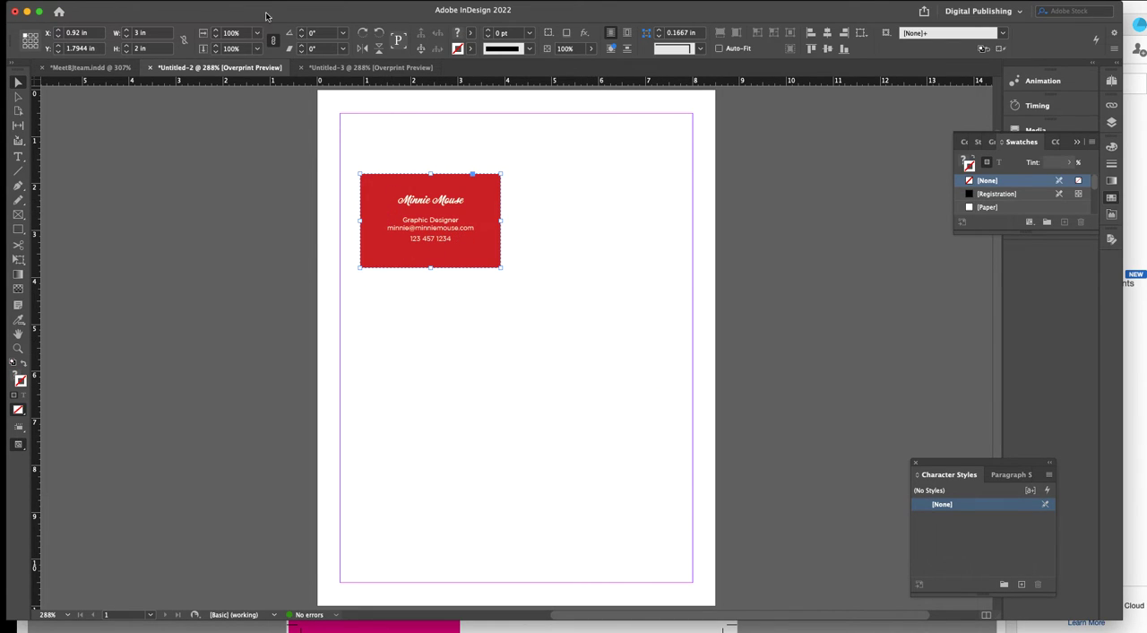
left_click(210, 2)
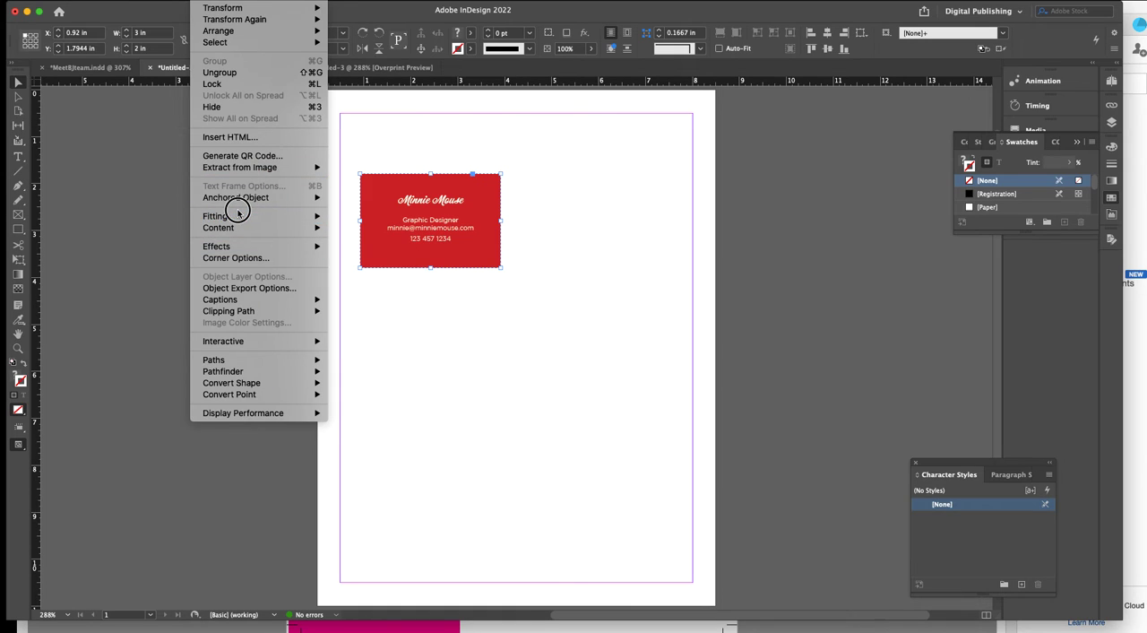
mouse_move(270, 302)
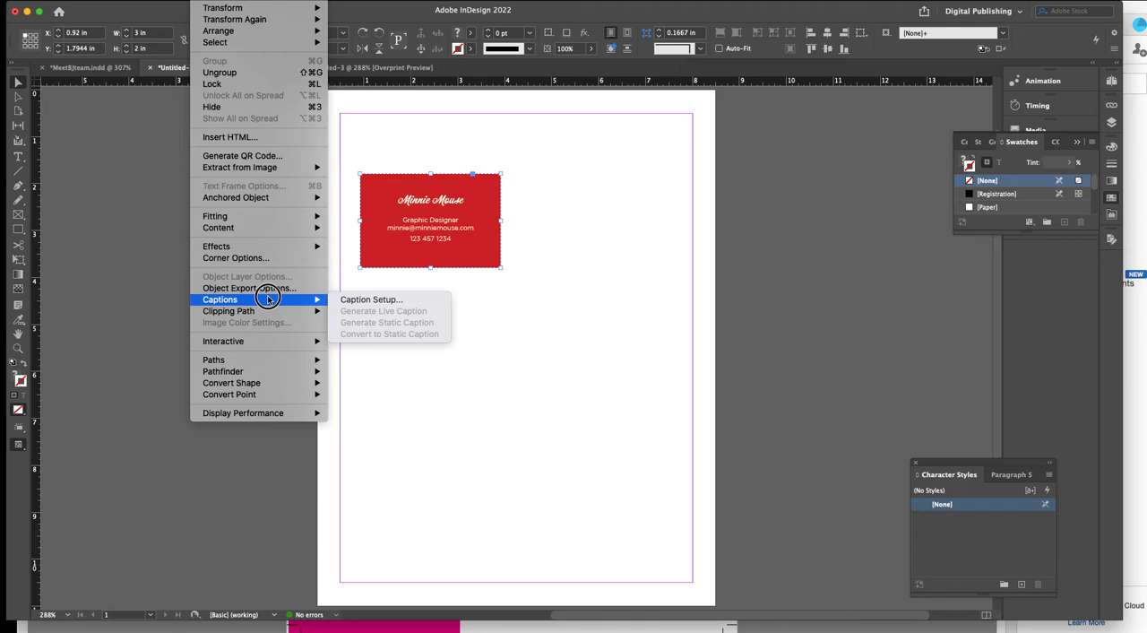
left_click(231, 72)
left_click(389, 138)
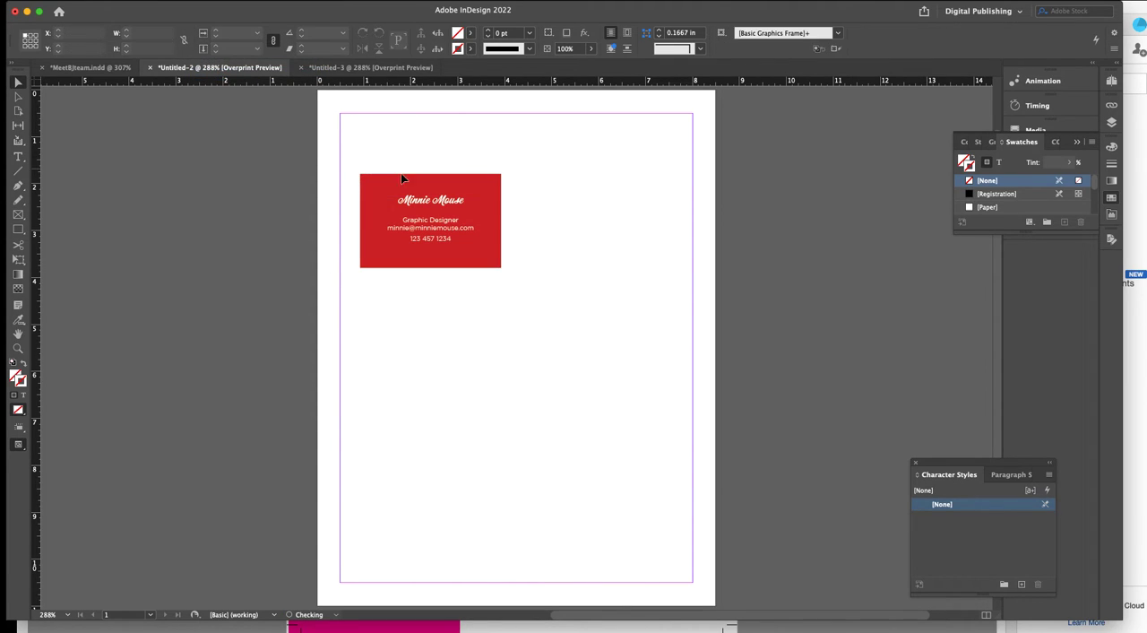
Resize the card's red background rectangle to 3.5 in wide and 2.5 in high.
left_click(387, 182)
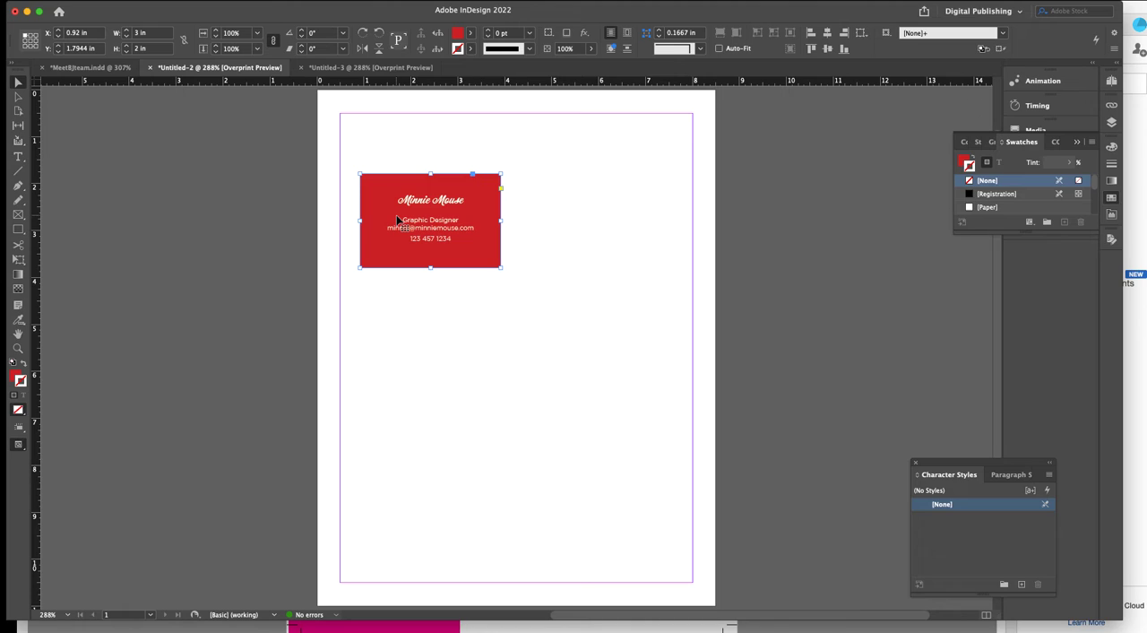
left_click(123, 36)
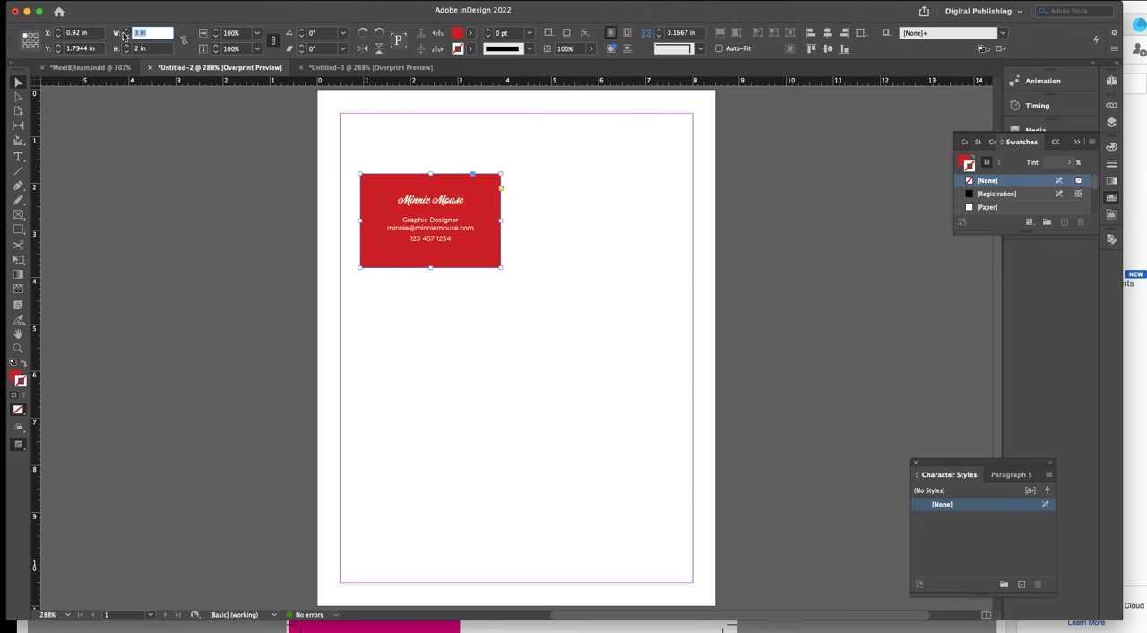
type("3.5")
key("Tab")
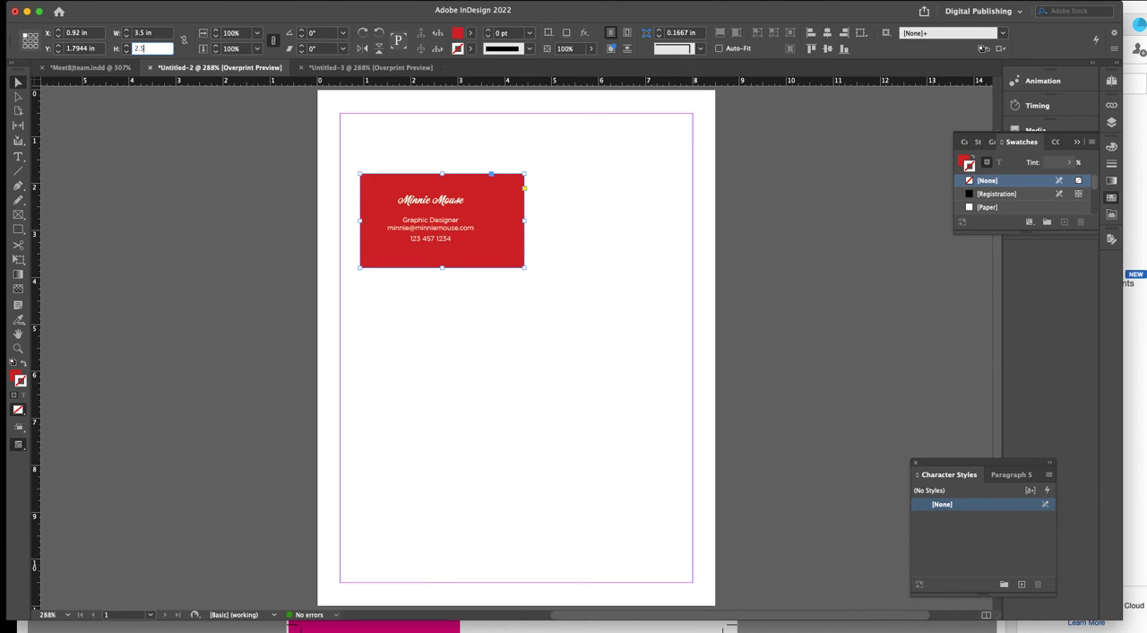
type("2.5")
key("Return")
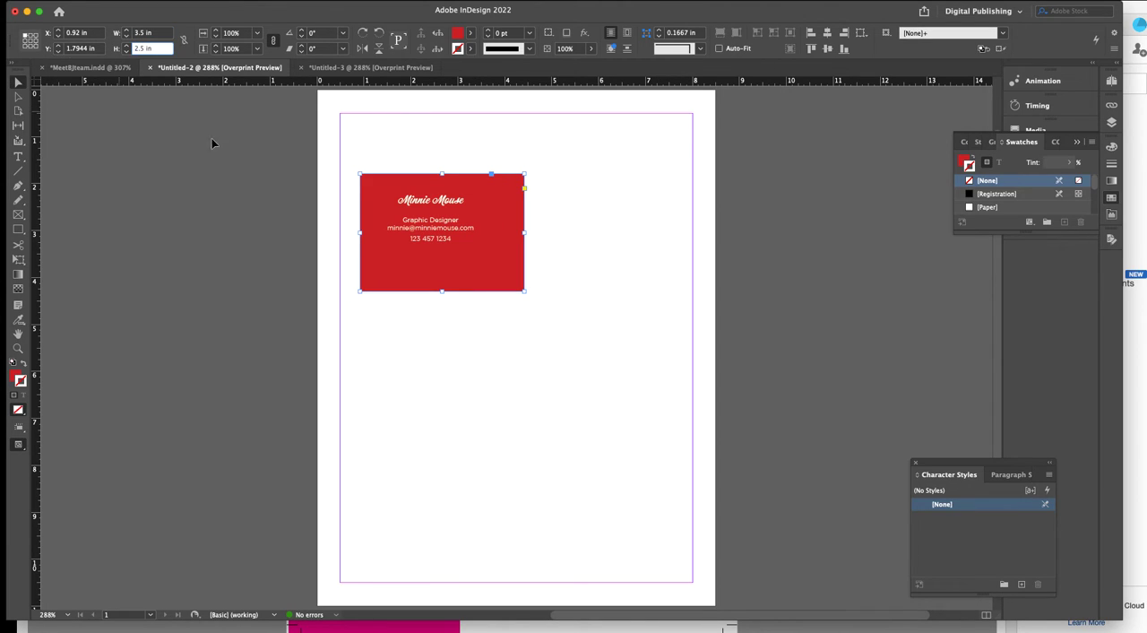
Move the enlarged red background to about X 0.67 in, Y 1.52 in, centering it behind the card text.
left_click(504, 277)
mouse_move(492, 276)
left_mouse_down()
mouse_move(472, 269)
mouse_move(484, 268)
left_mouse_up()
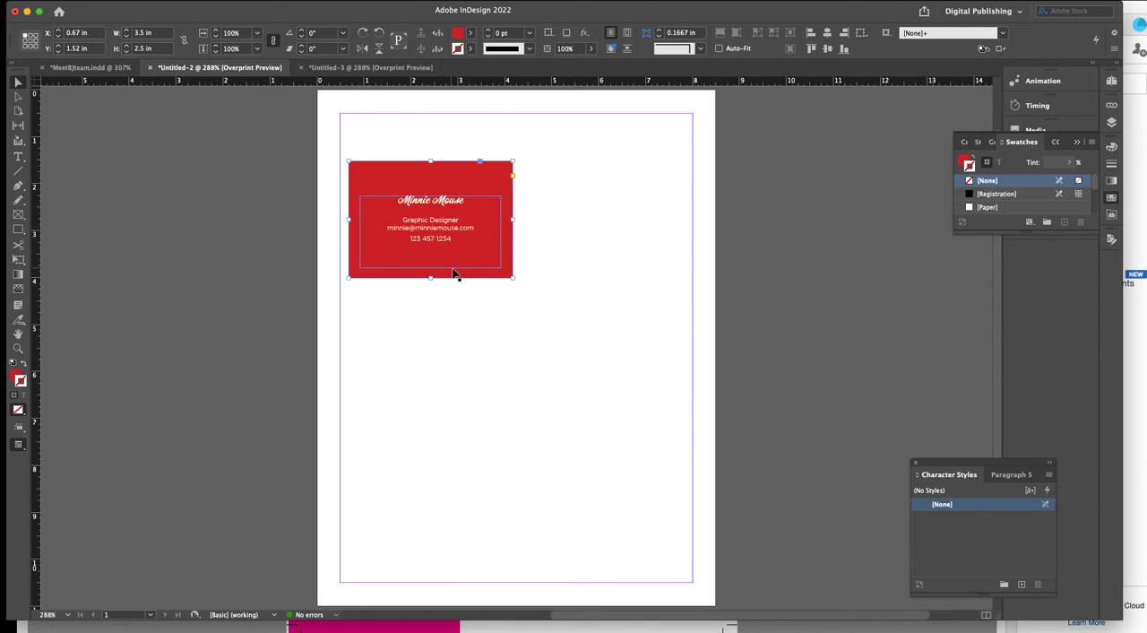
left_click(439, 314)
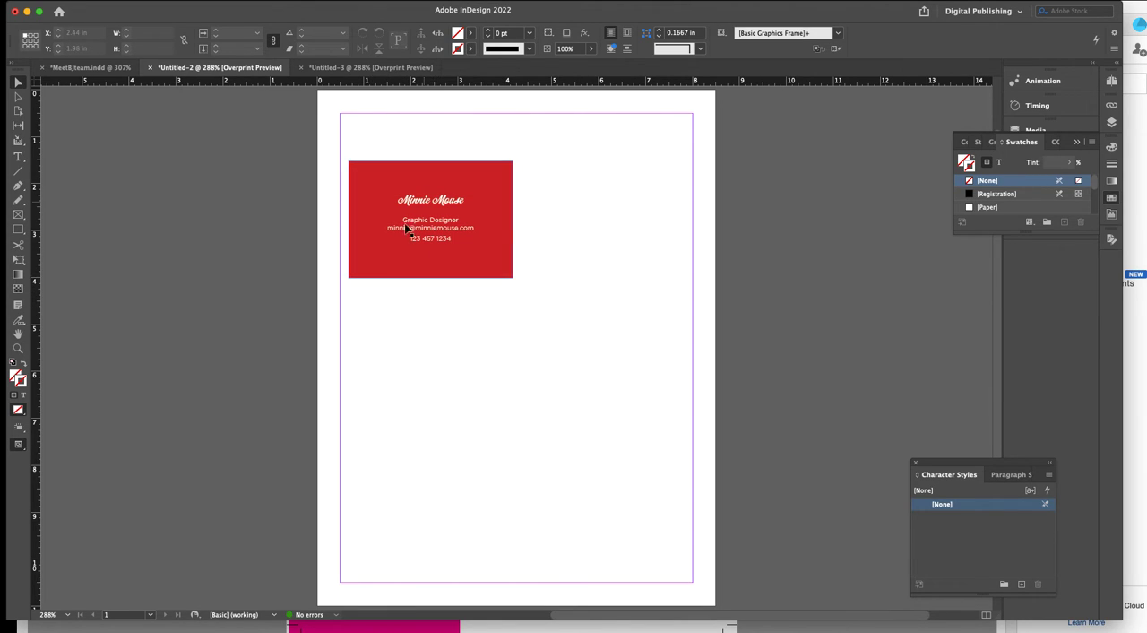
Draw an empty rectangular frame below the card and size it to 3 in by 2 in.
left_click(501, 281)
left_click(405, 295)
left_click(17, 214)
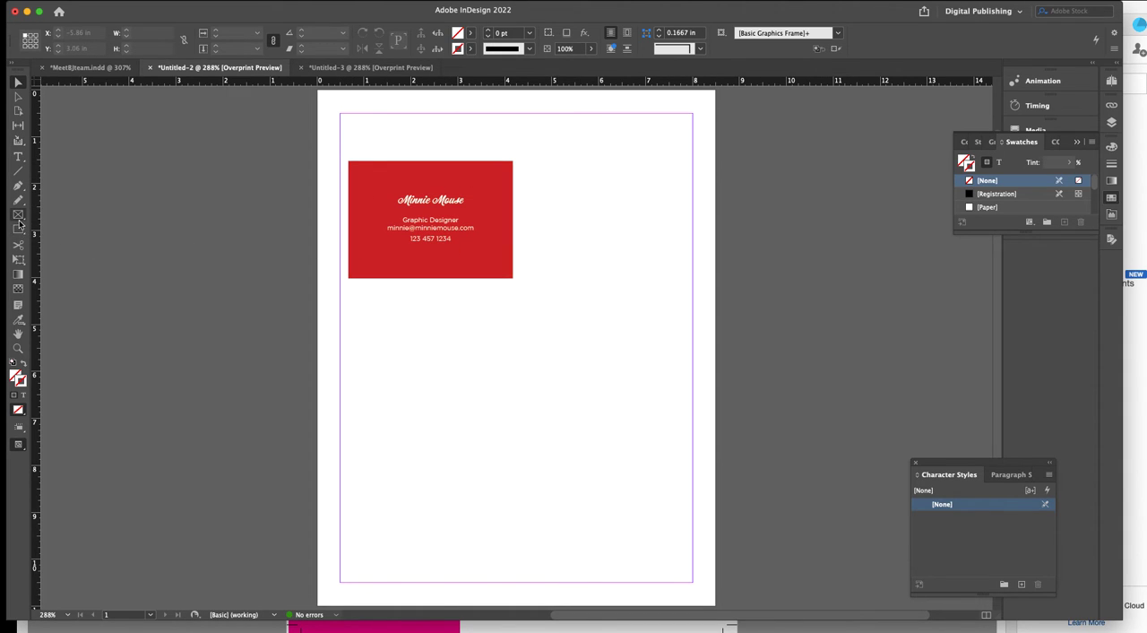
mouse_move(384, 336)
left_mouse_down()
mouse_move(543, 432)
mouse_move(560, 429)
left_mouse_up()
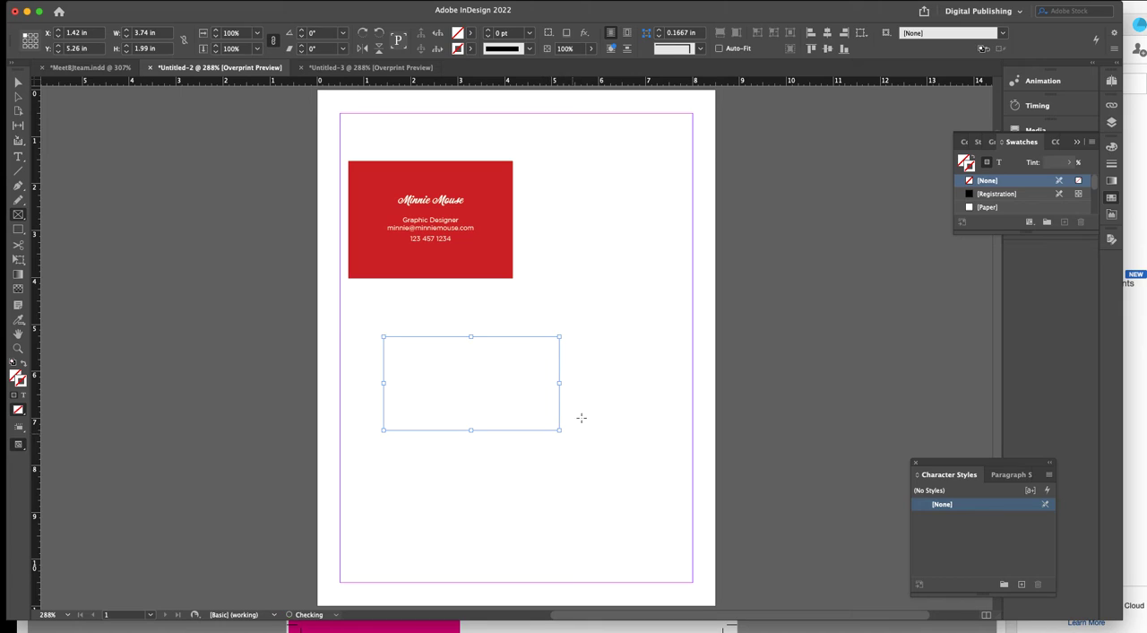
left_click(160, 33)
type("3")
key("Tab")
type("2")
key("Return")
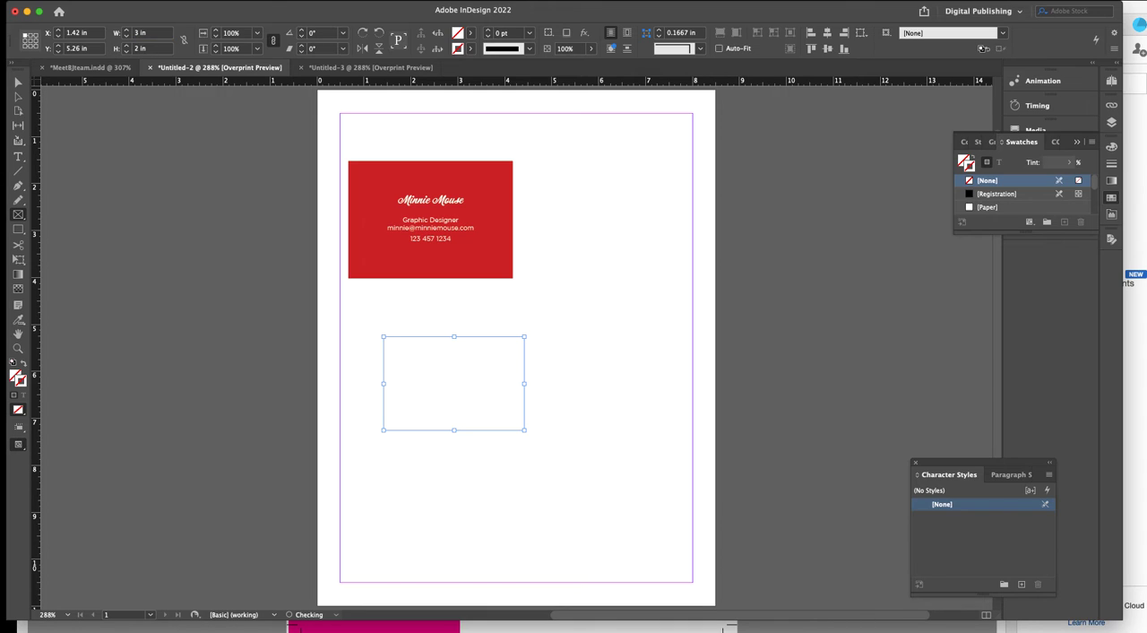
Move the empty frame onto the card, centered over the red background at about X 0.92 in, Y 1.79 in.
left_click(17, 82)
left_click_drag(452, 402, 429, 239)
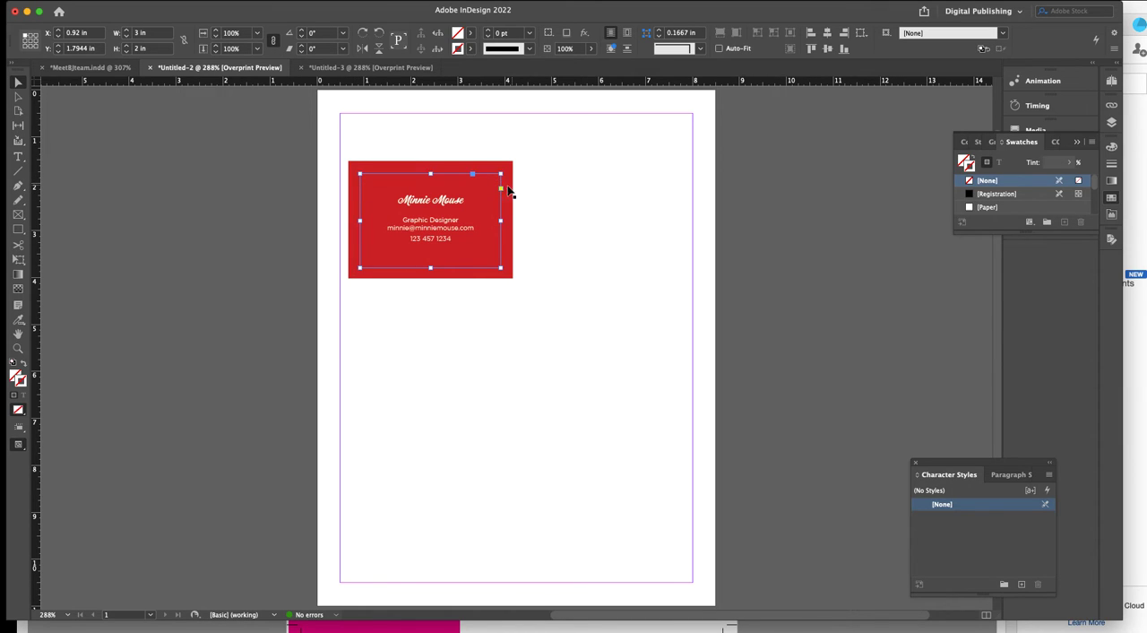
left_click(359, 137)
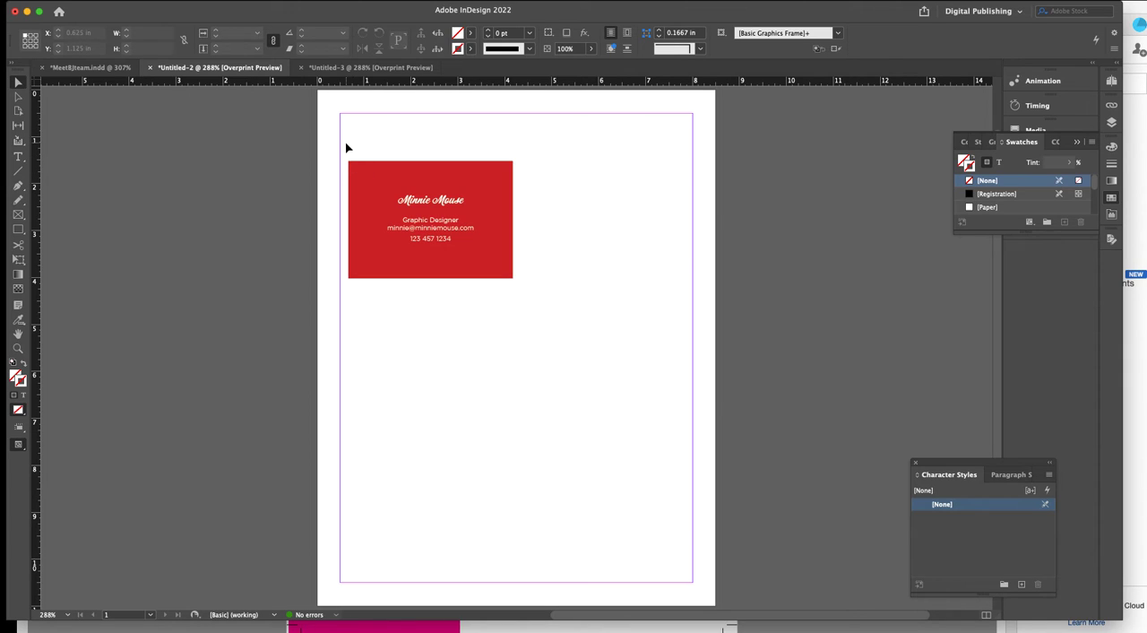
Select all parts of the card and nudge them to the page's left margin, at about X 0.49 in.
left_click_drag(347, 138, 542, 342)
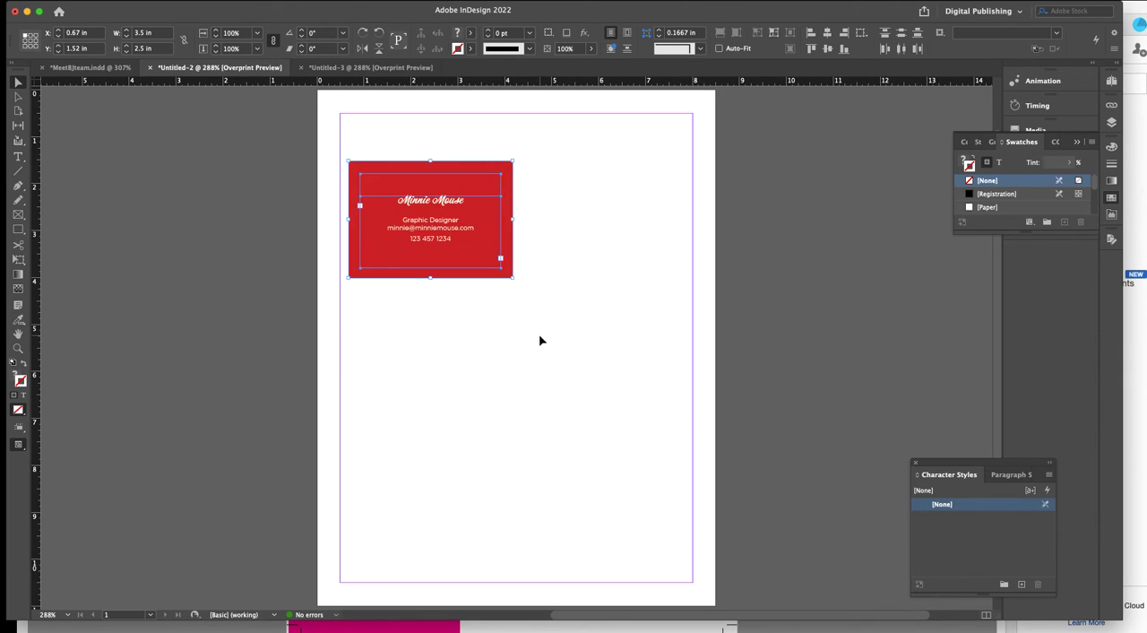
key("shift+Left")
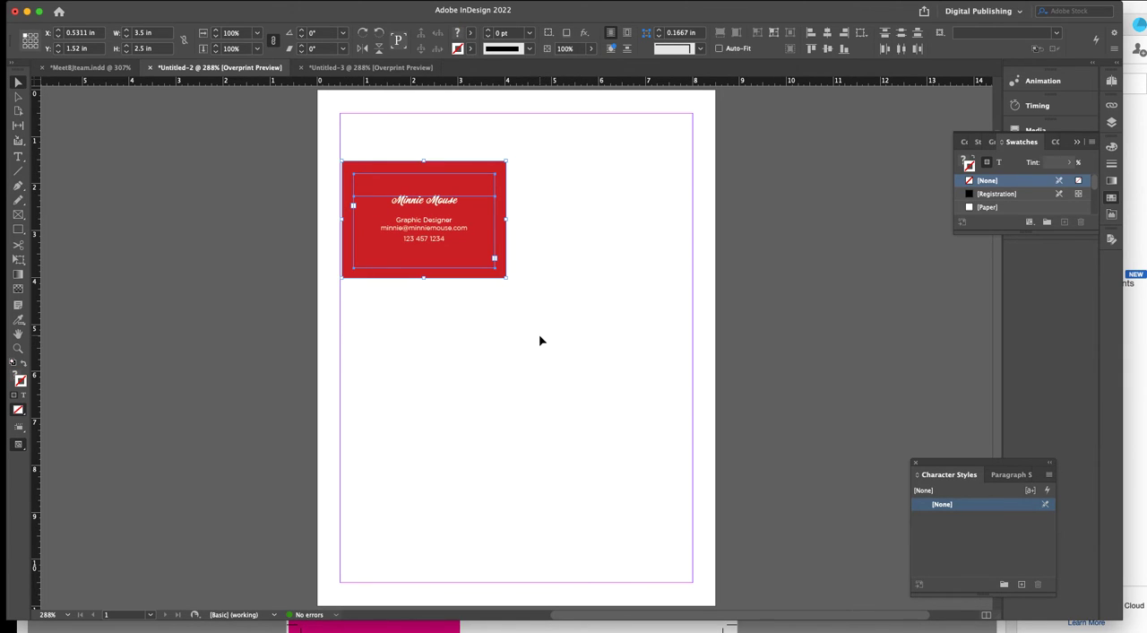
key("Left")
key("Left")
key("Left")
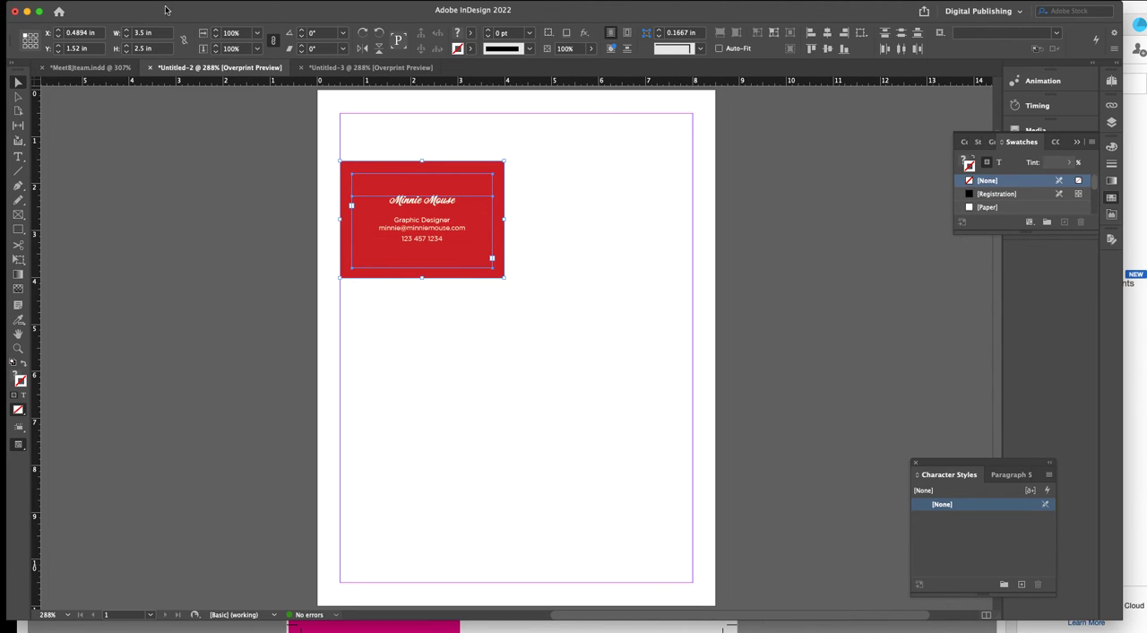
Paste a copy of the card in place and shift it horizontally to the page's right margin, at about X 4.5 in.
left_click(165, 0)
left_click(182, 101)
key("shift+Right")
key("shift+Right")
key("shift+Right")
key("shift+Right")
key("shift+Right")
key("shift+Right")
key("shift+Right")
key("shift+Right")
key("shift+Right")
key("shift+Right")
key("shift+Right")
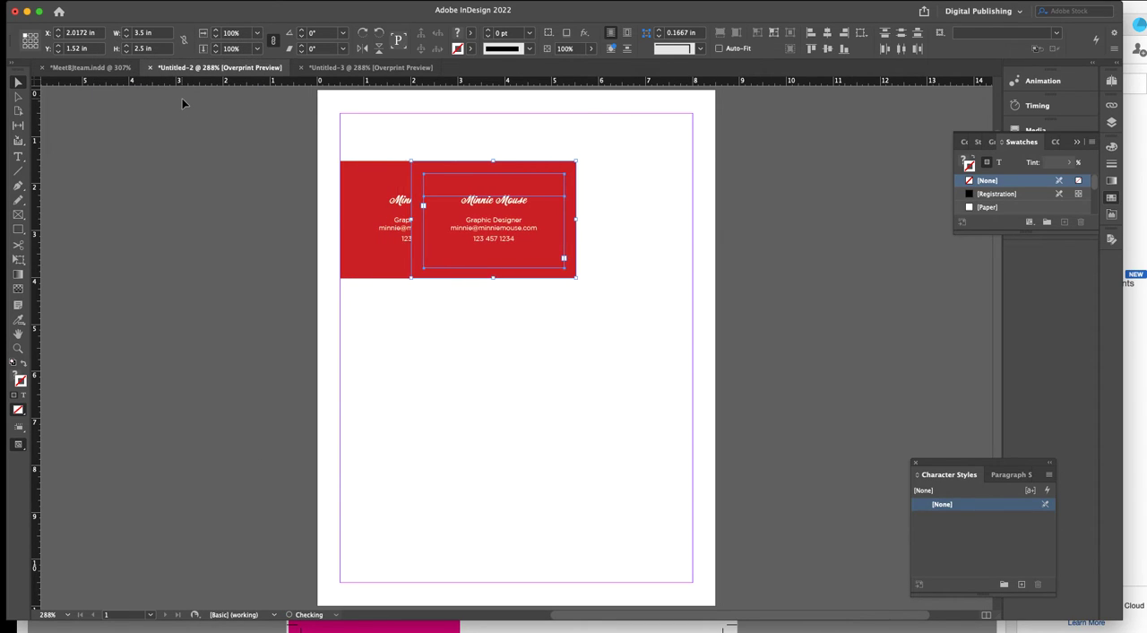
key("shift+Right")
key("shift+Right")
key("shift+Right")
key("shift+Right")
key("shift+Right")
key("shift+Right")
key("shift+Right")
key("shift+Right")
key("shift+Right")
key("shift+Right")
key("shift+Right")
key("shift+Right")
key("shift+Right")
key("shift+Right")
key("shift+Right")
key("shift+Right")
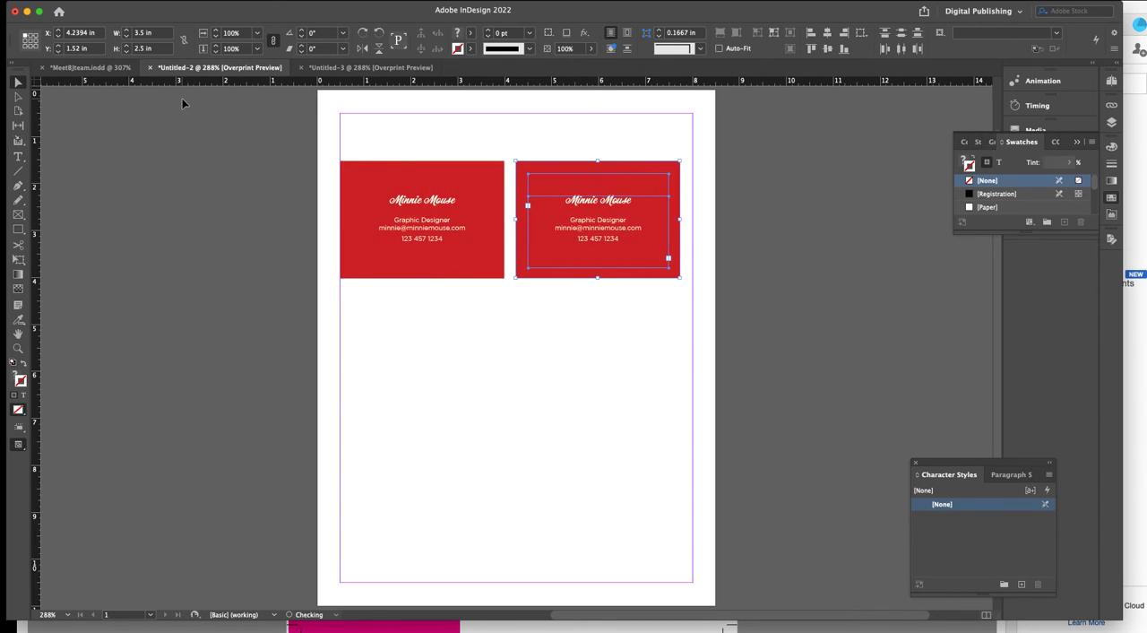
key("shift+Right")
key("Right")
key("Right")
key("Right")
key("Right")
key("Right")
key("Right")
key("Right")
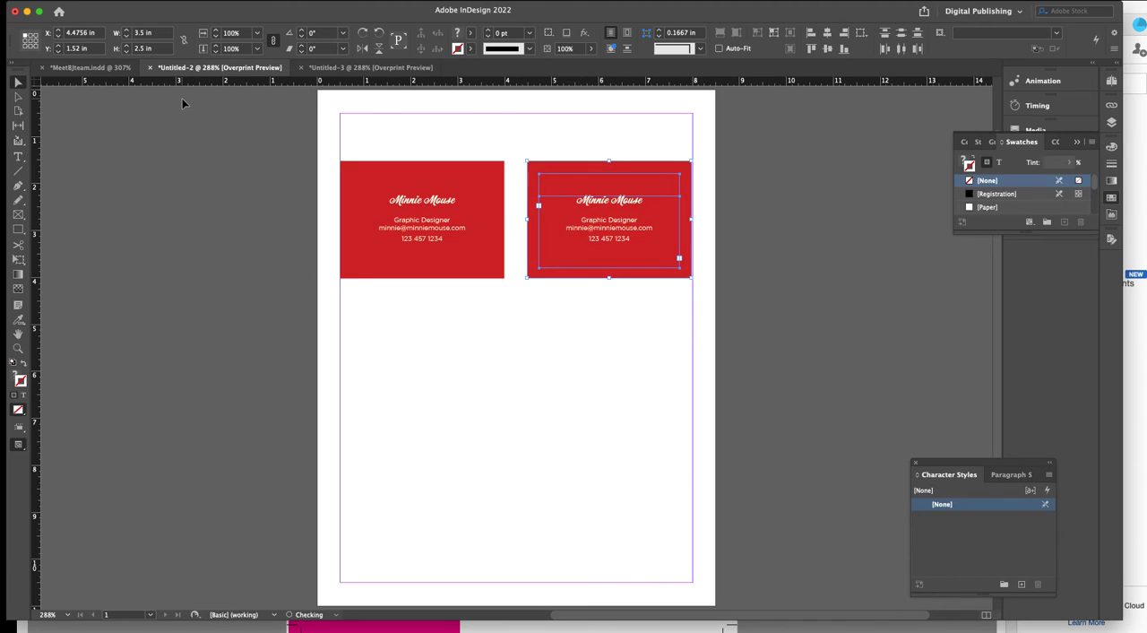
key("Right")
key("Right")
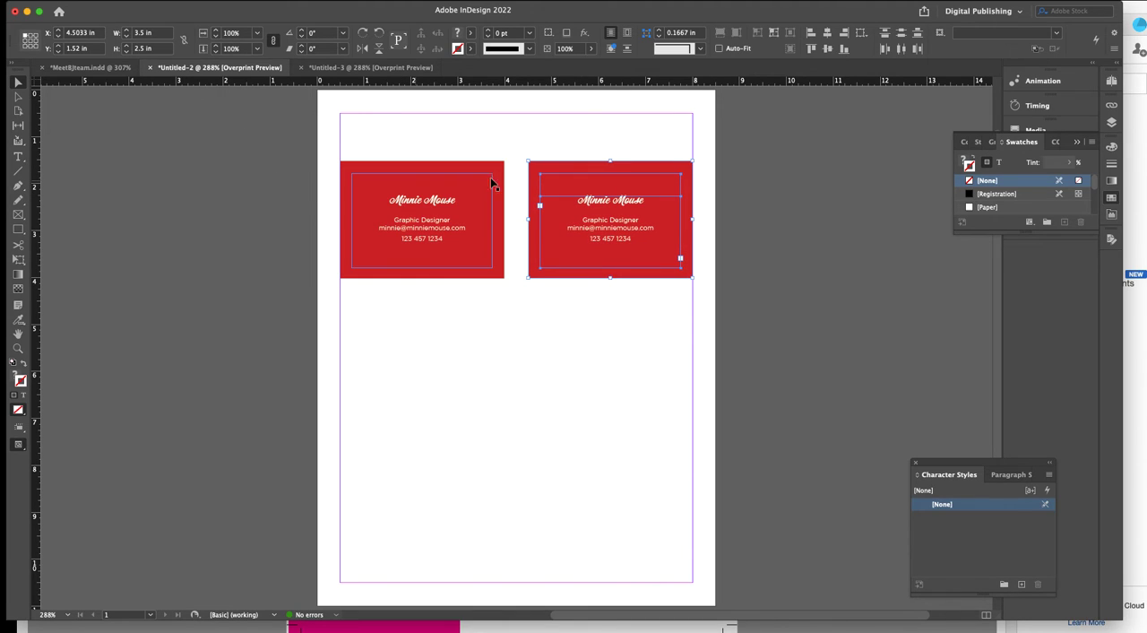
Snap the two cards exactly to the page margins, the right one at X 4.5 in and the left one at X 0.5 in.
left_click_drag(626, 235, 627, 237)
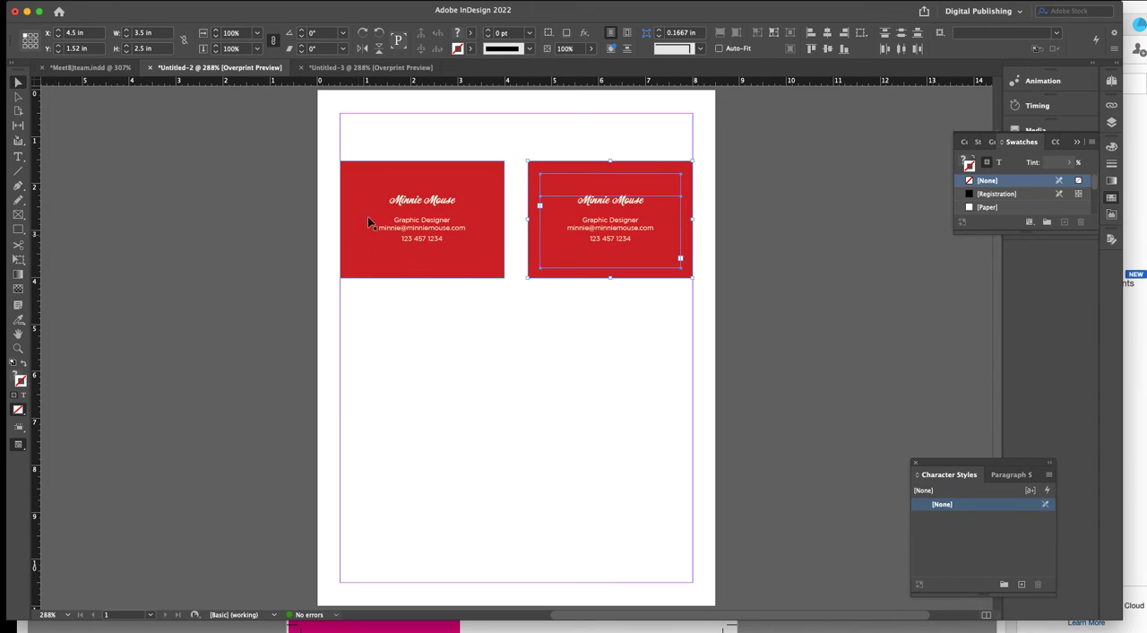
left_click_drag(368, 136, 468, 288)
left_click_drag(426, 236, 427, 238)
Duplicate both cards in place and move the copies down to about Y 4.44 in to form a second row.
left_click_drag(332, 145, 707, 317)
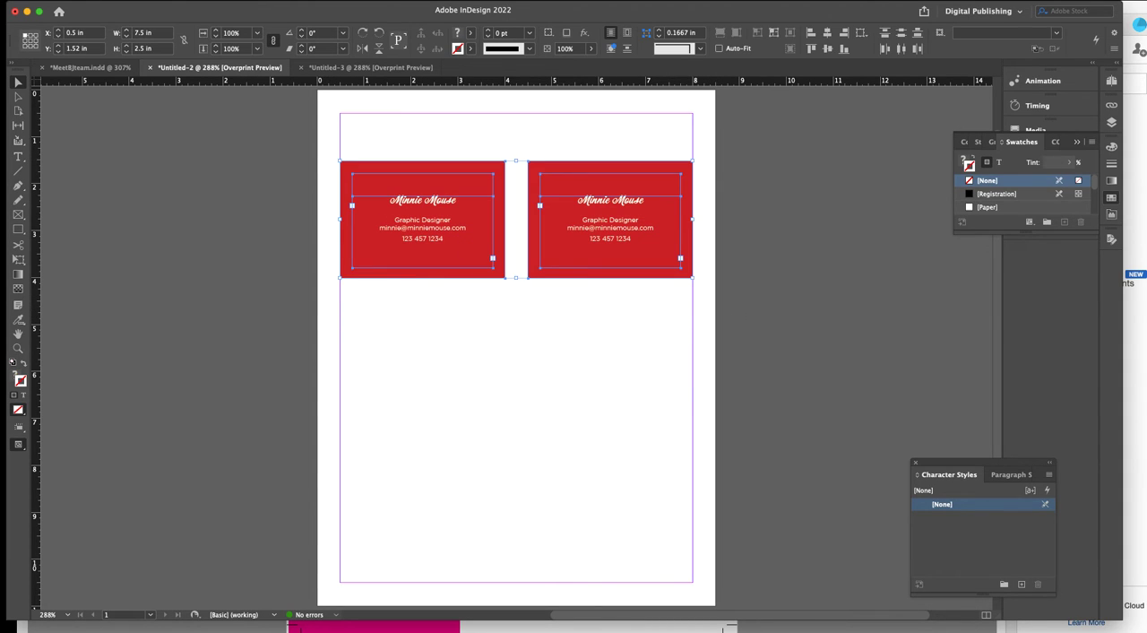
left_click(109, 0)
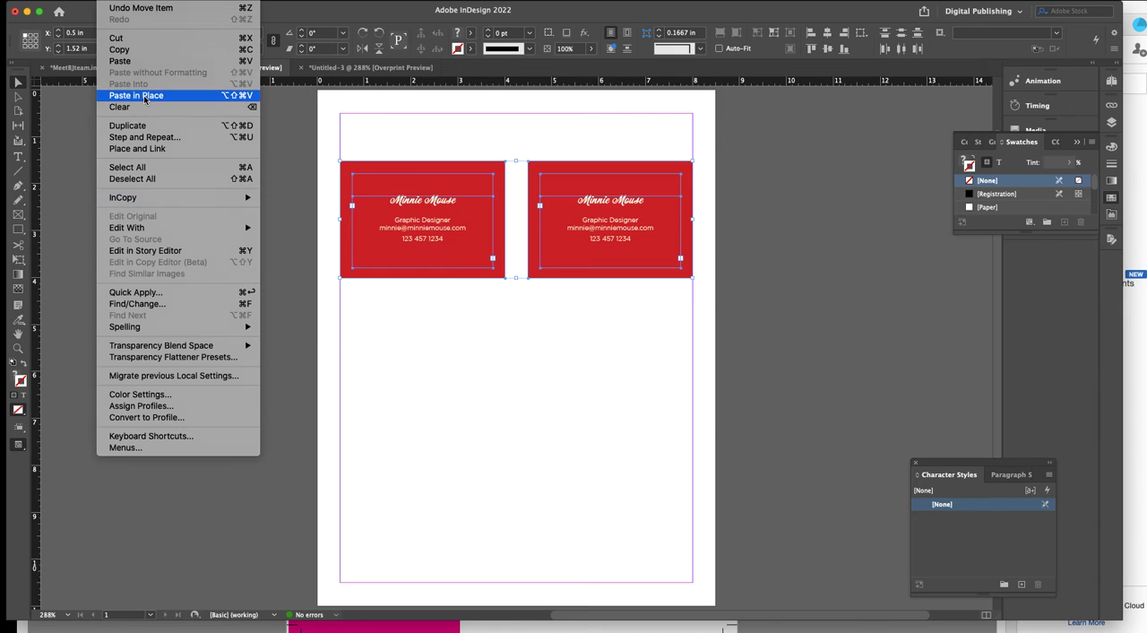
left_click(143, 95)
key("shift+Down")
key("shift+Down")
key("shift+Down")
key("shift+Down")
key("shift+Down")
key("shift+Down")
key("shift+Down")
key("shift+Down")
key("shift+Down")
key("shift+Down")
key("shift+Down")
key("shift+Down")
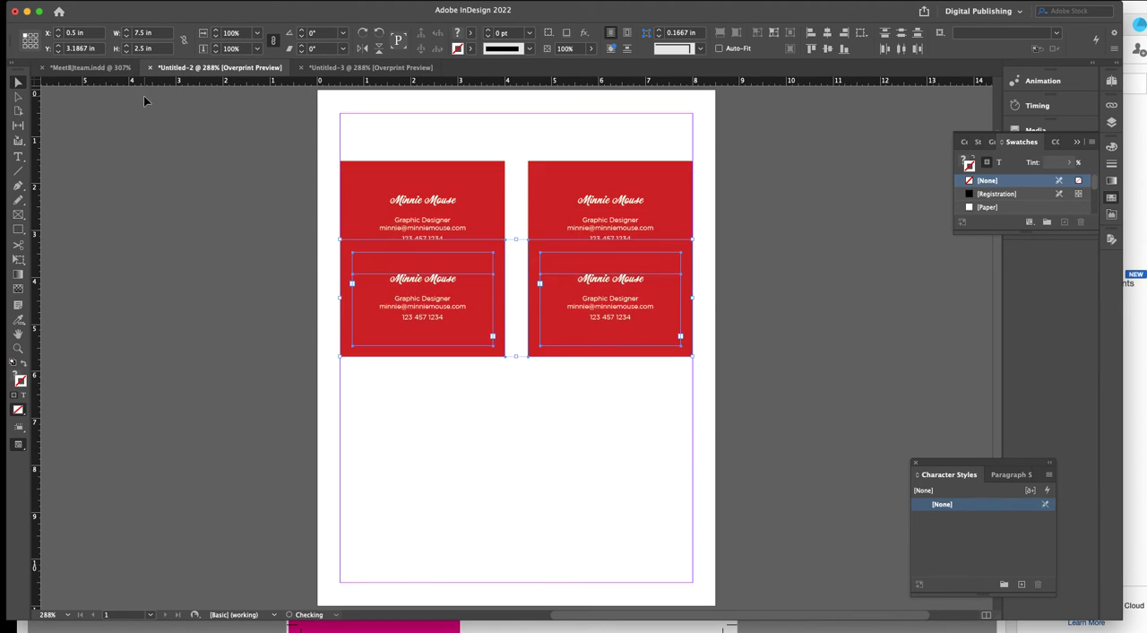
key("shift+Down")
key("shift+Down")
key("shift+Down")
key("shift+Down")
key("shift+Down")
key("shift+Down")
key("shift+Down")
key("shift+Down")
key("shift+Down")
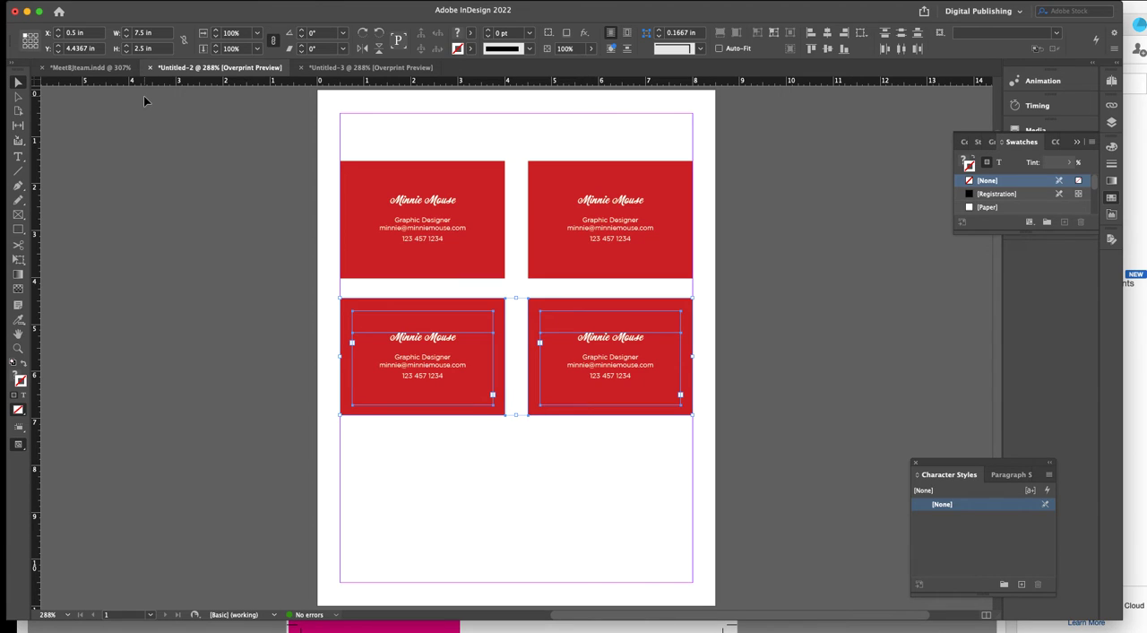
left_click(414, 475)
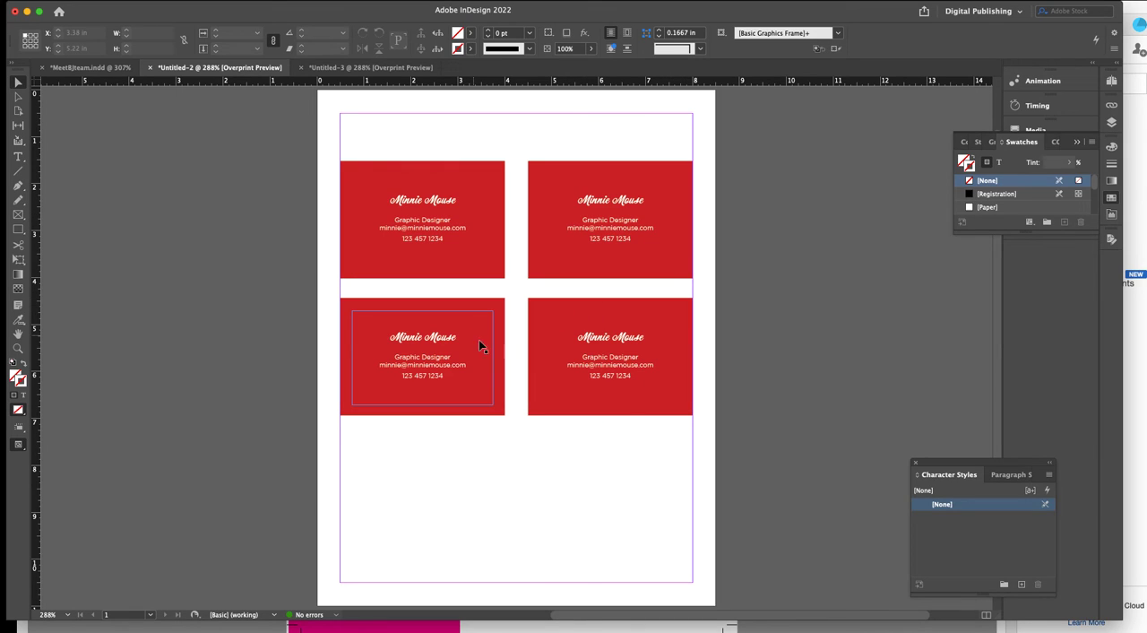
Select the 3 × 2 in trim-size frames of all four business cards together.
left_click(360, 172)
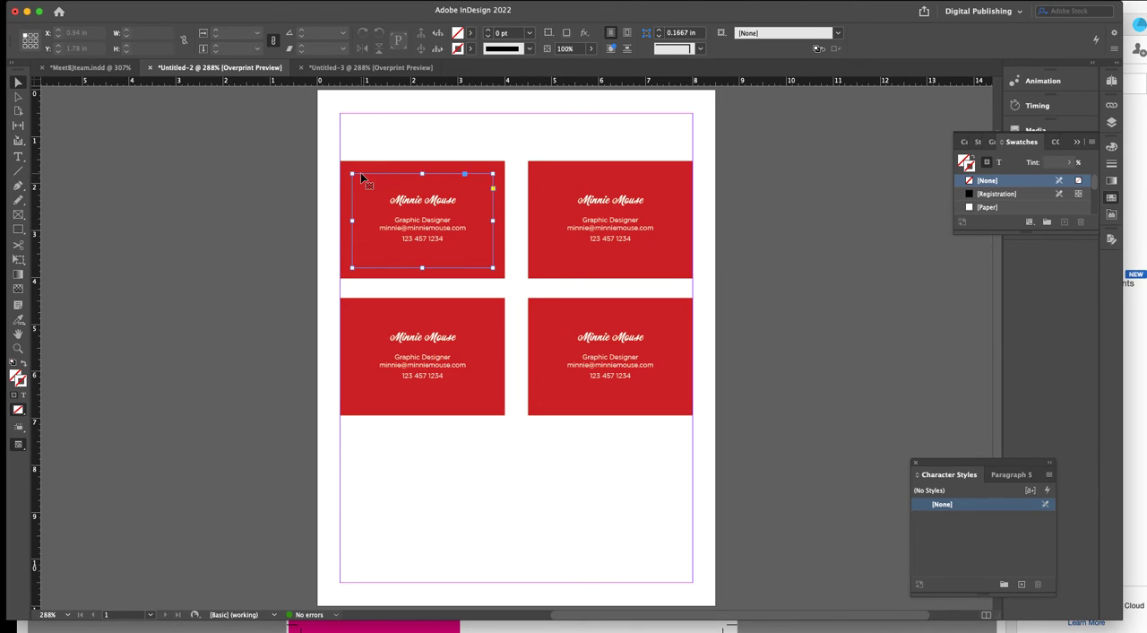
left_click(543, 178, "shift")
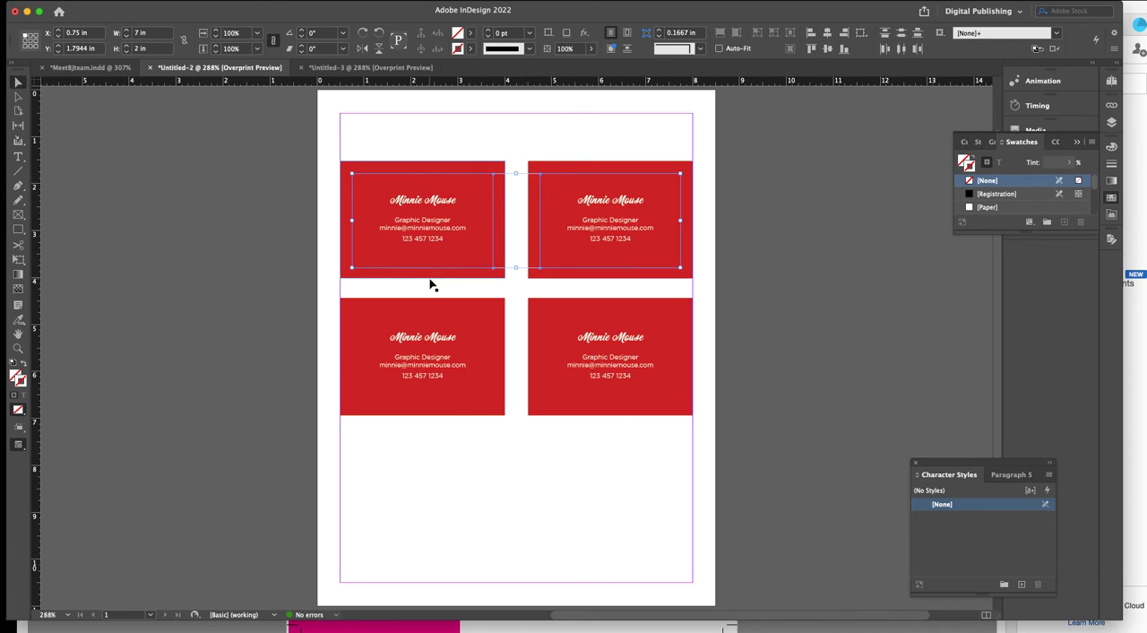
left_click(364, 332, "shift")
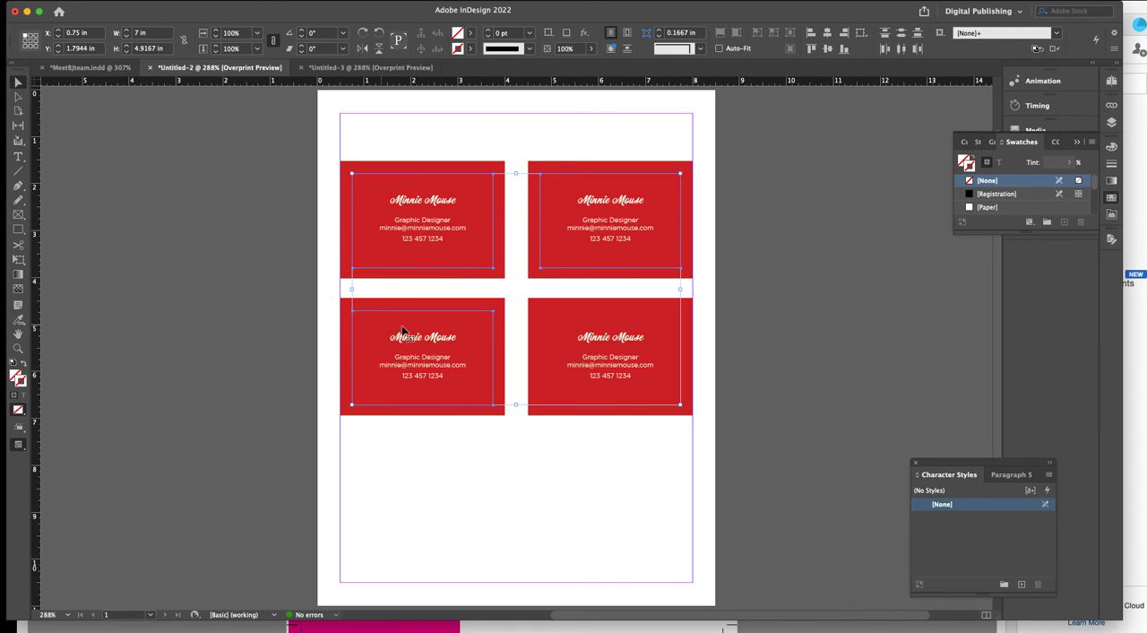
left_click(539, 320, "shift")
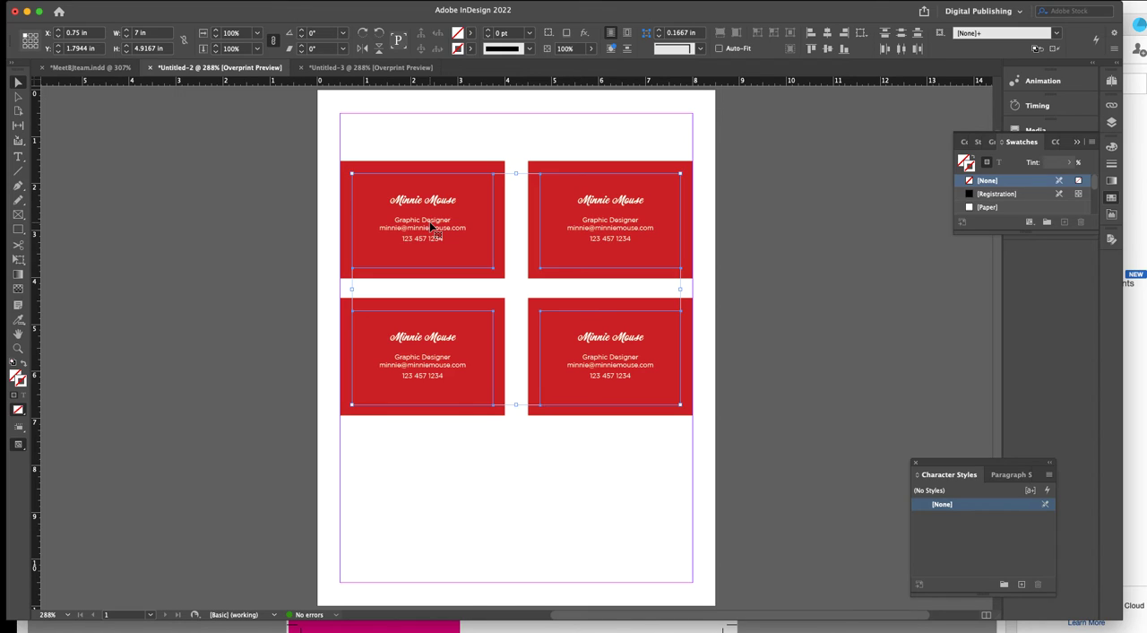
Run the CropMarks.jsx script from the application's JavaScript samples on the selected trim frames.
left_click(312, 1)
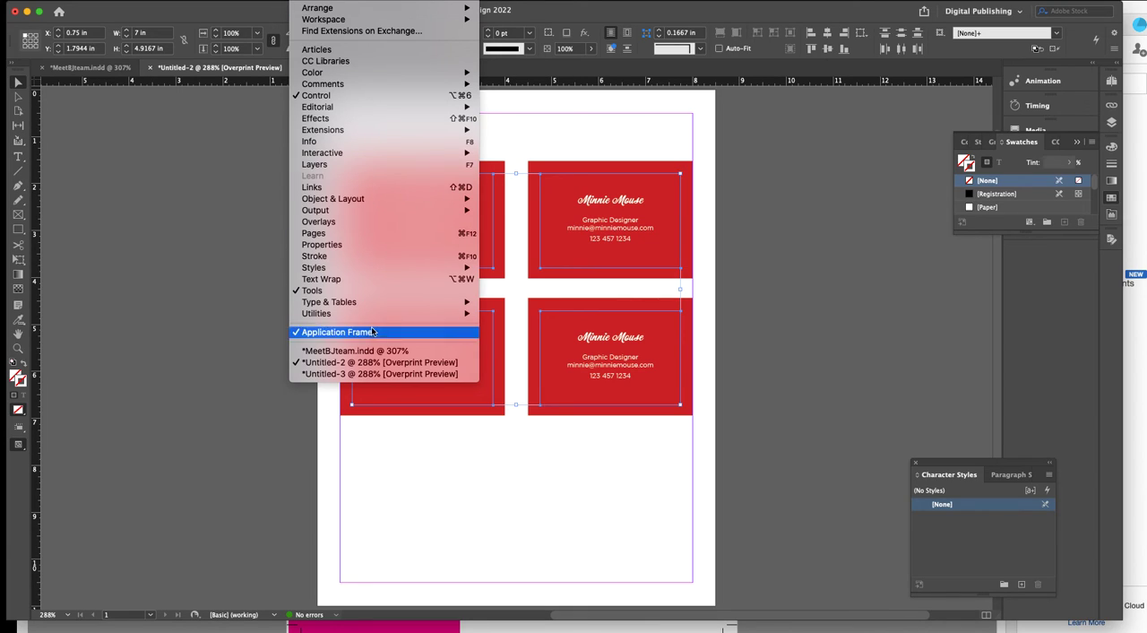
mouse_move(374, 313)
mouse_move(466, 314)
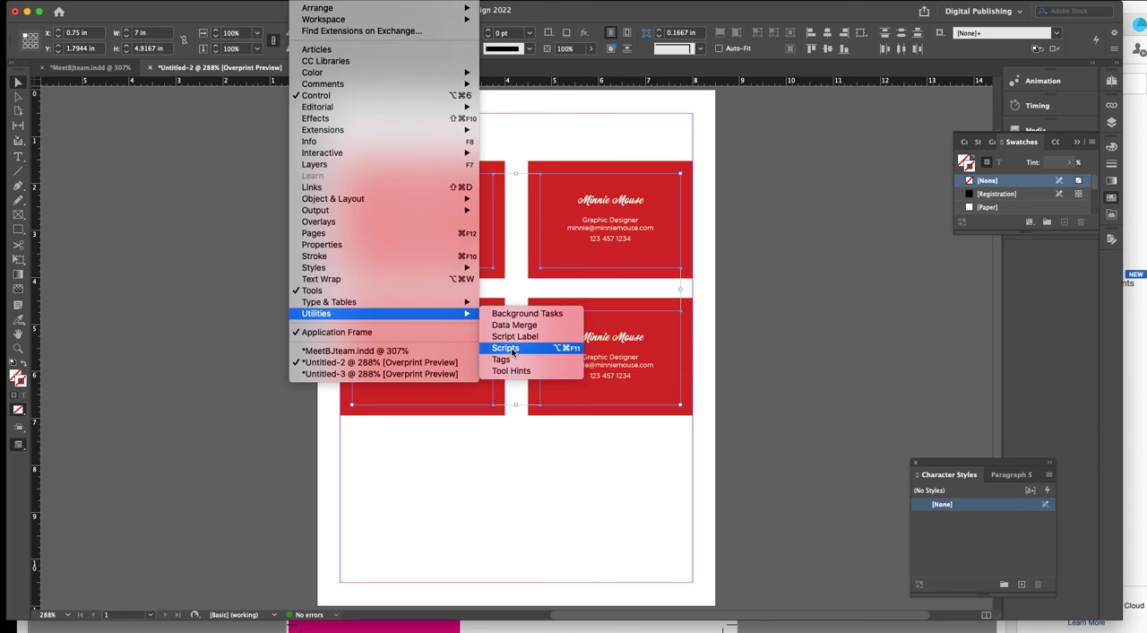
left_click(507, 348)
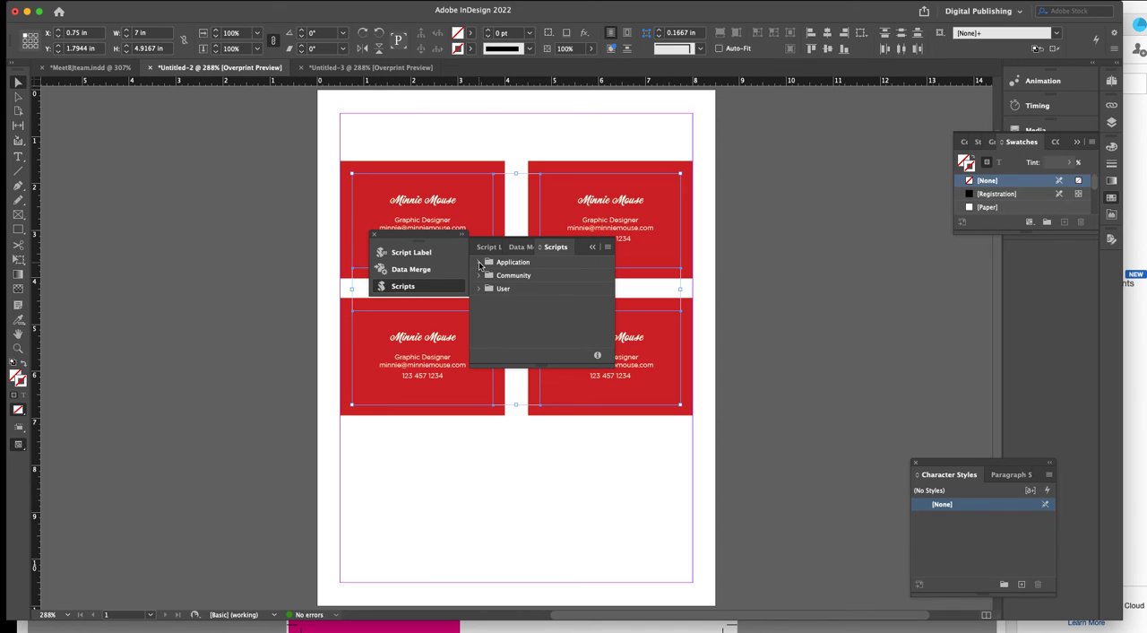
left_click(479, 262)
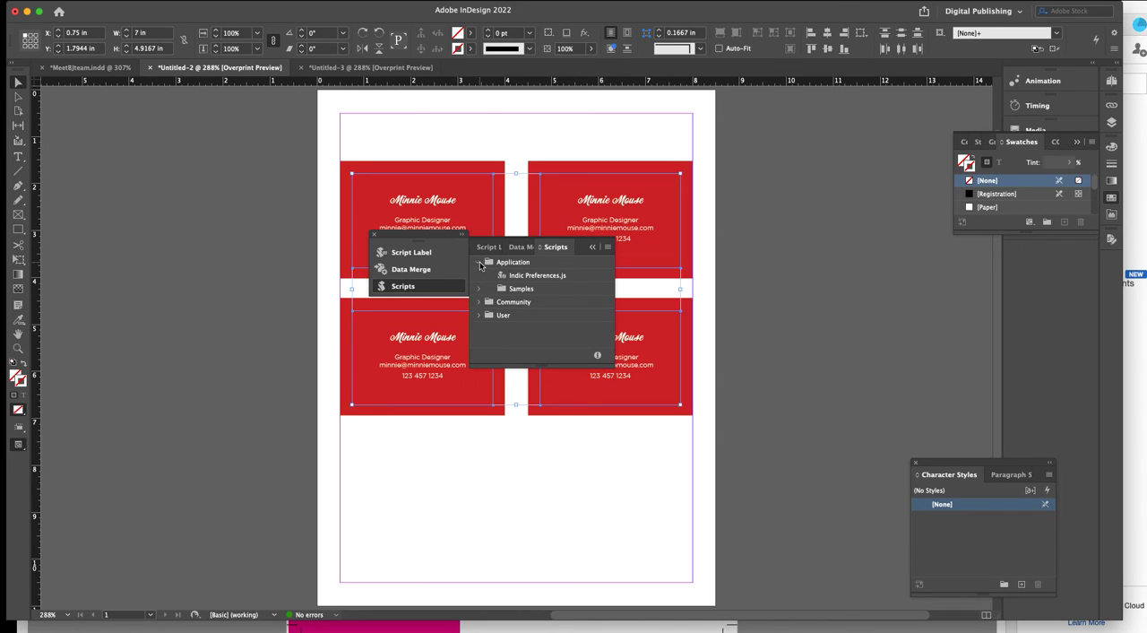
left_click(479, 288)
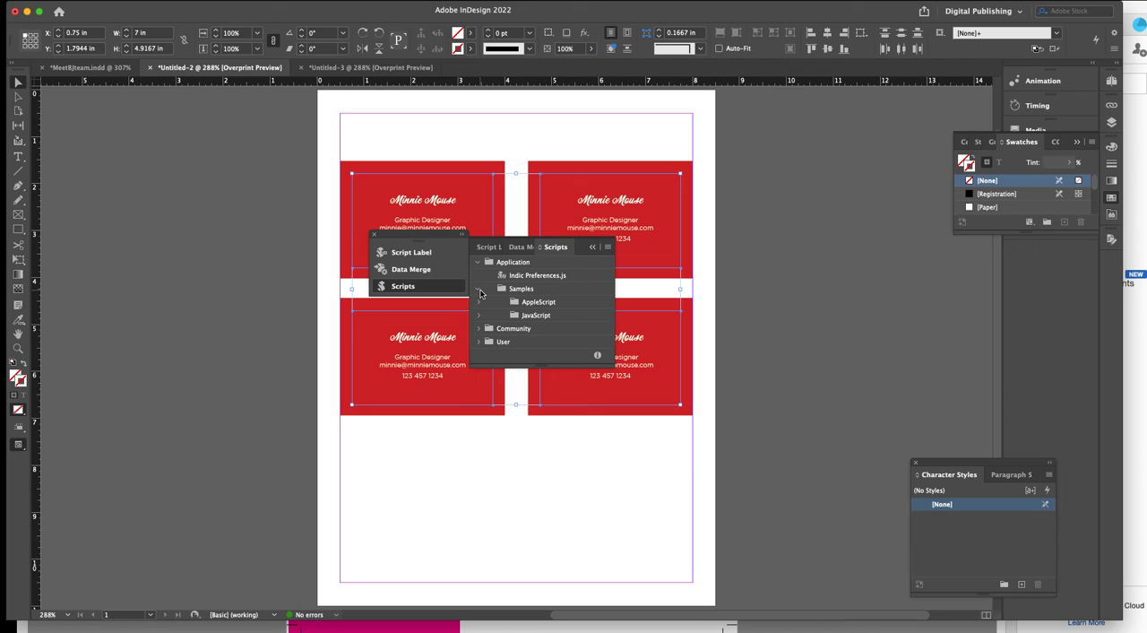
left_click(479, 316)
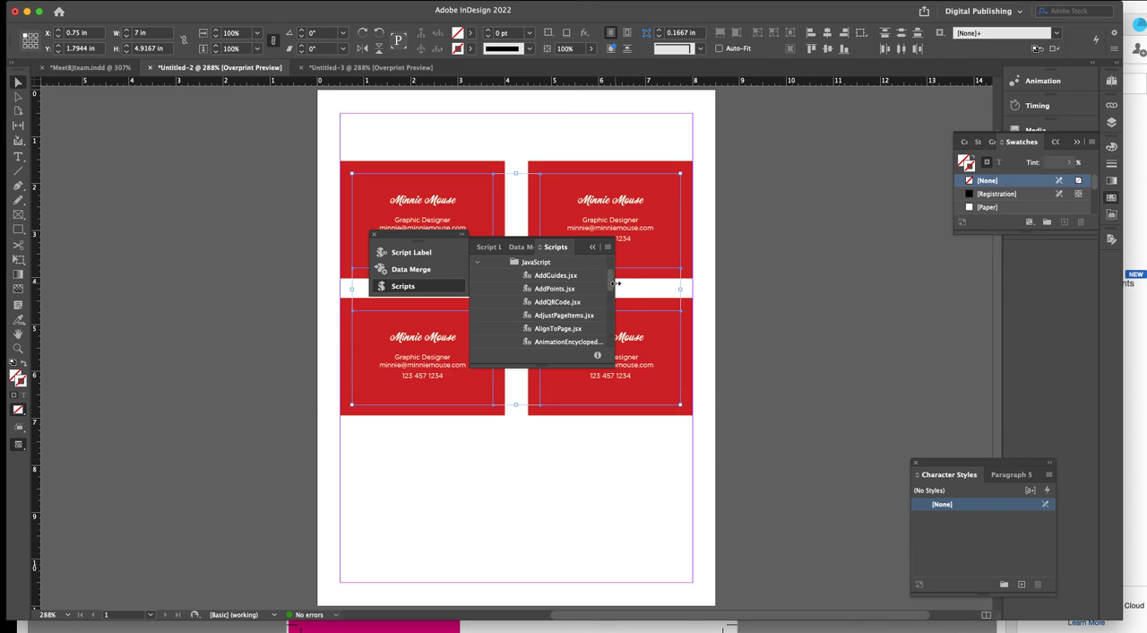
left_click_drag(610, 285, 612, 301)
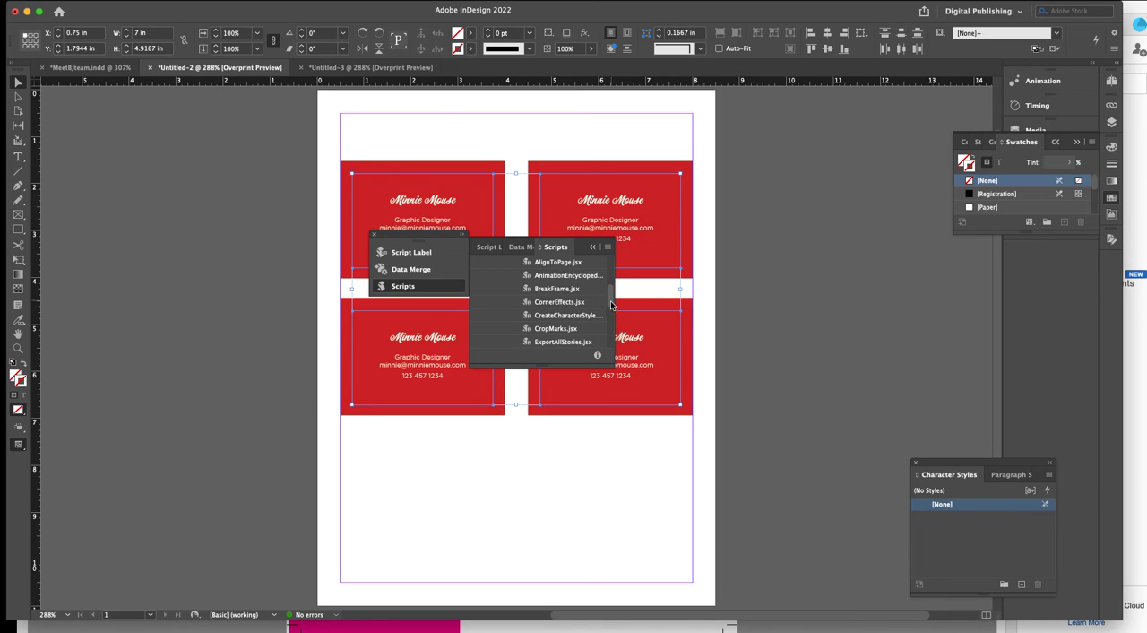
left_click(554, 329)
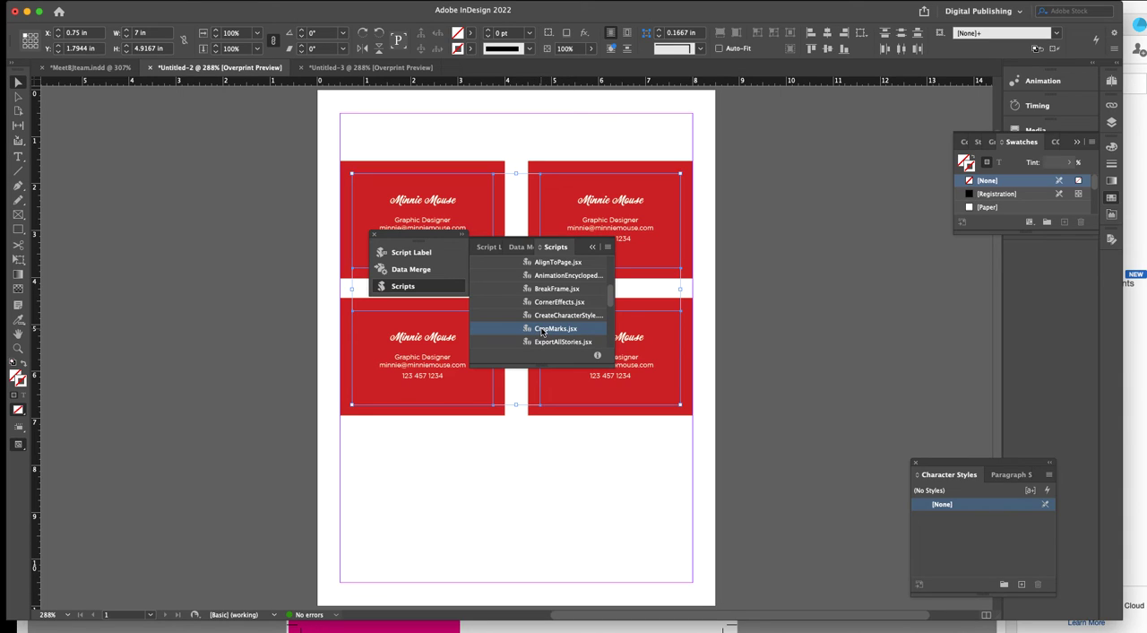
double_click(541, 330)
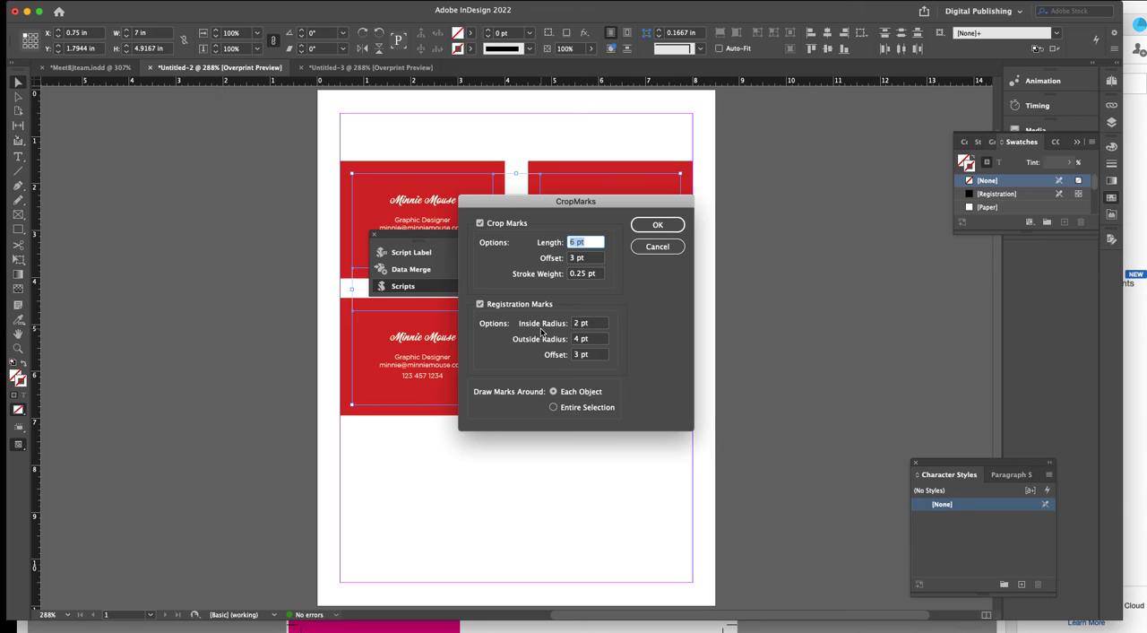
Generate crop marks around each object with 12 pt length and 6 pt offset, leaving out registration marks.
left_click_drag(532, 200, 744, 230)
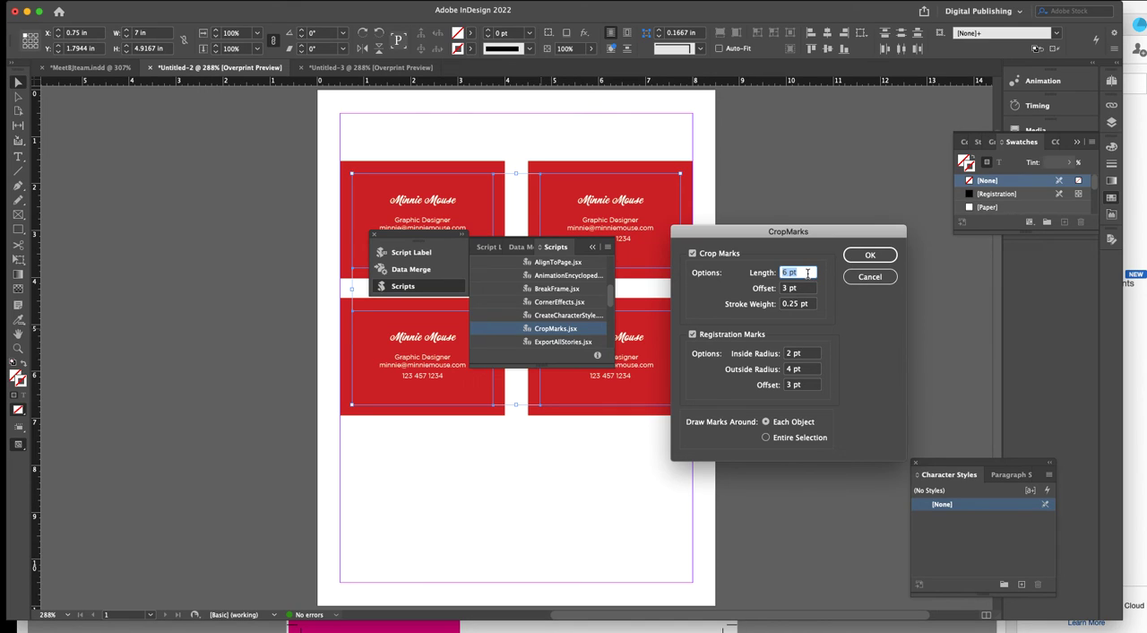
type("12")
key("Tab")
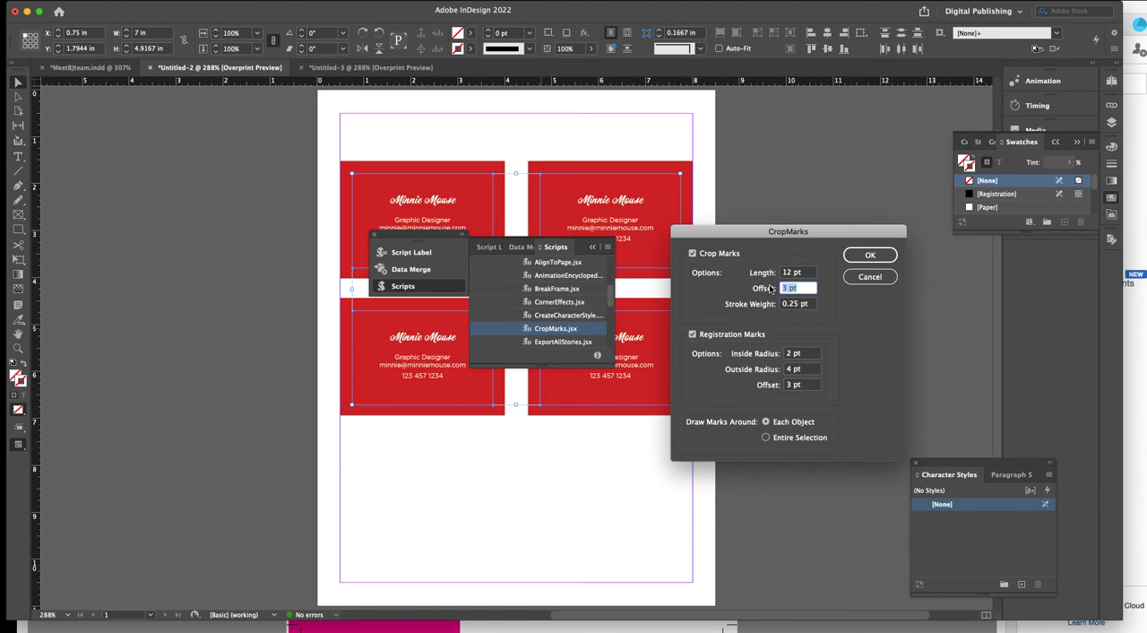
type("6")
left_click(692, 335)
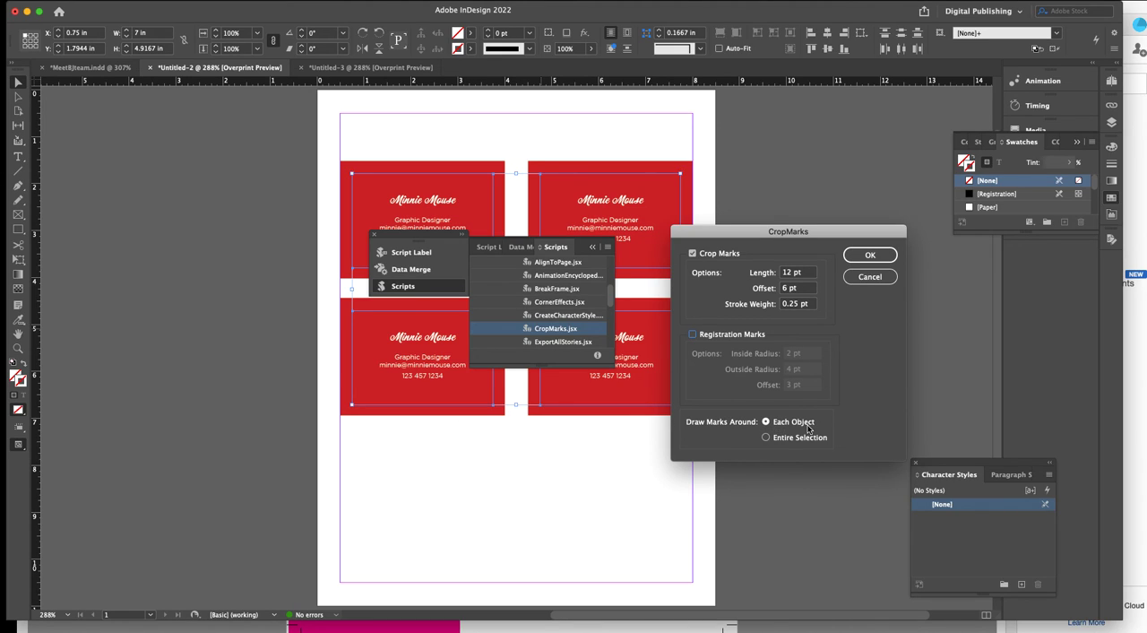
left_click(867, 255)
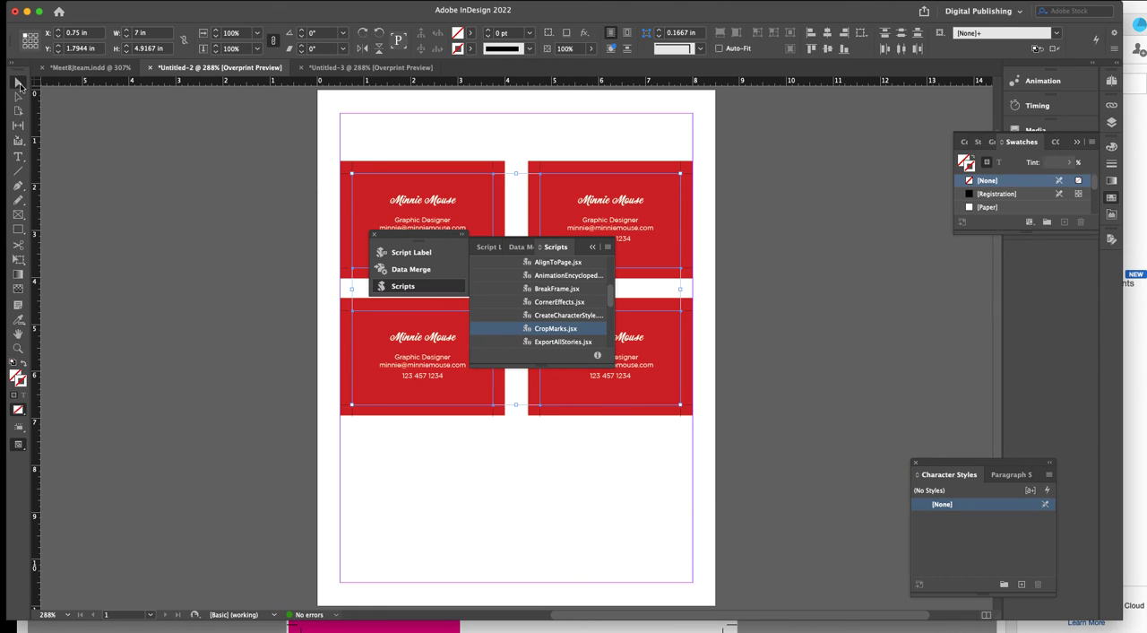
Close the Scripts panel and examine the crop marks on the four deselected cards up close.
left_click_drag(498, 245, 847, 278)
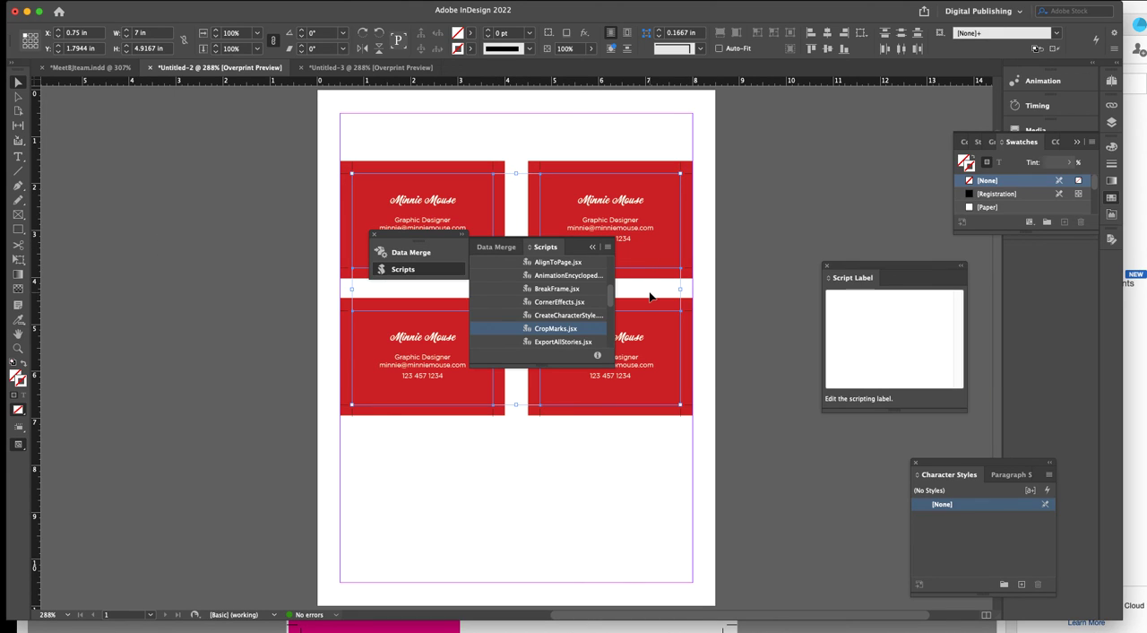
left_click(374, 238)
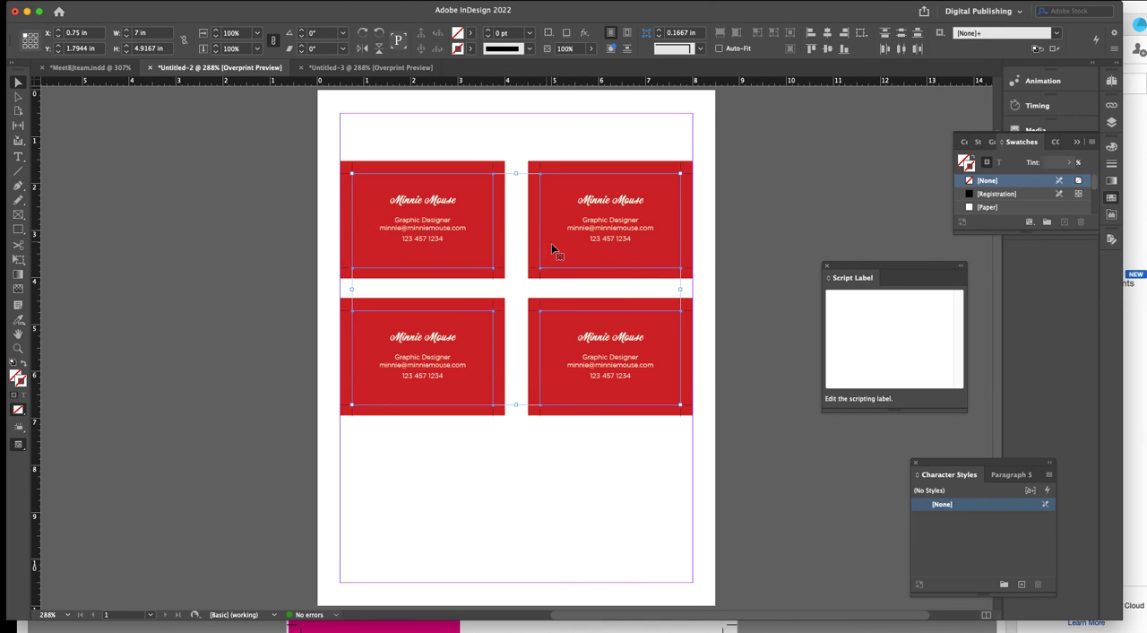
left_click(706, 274)
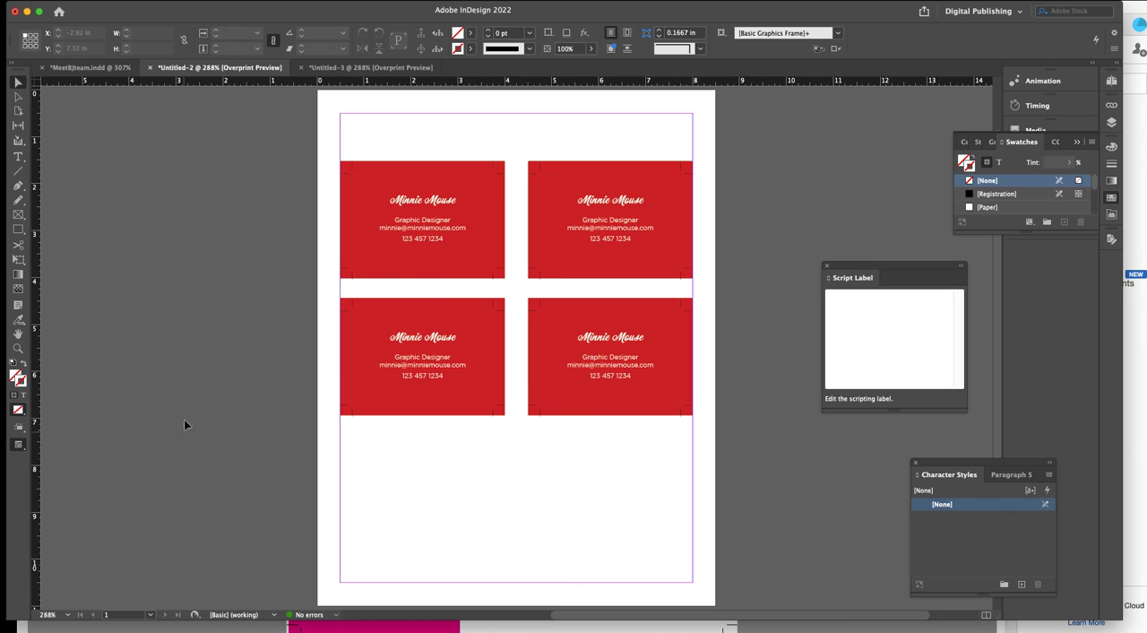
key("z")
left_click_drag(334, 149, 687, 426)
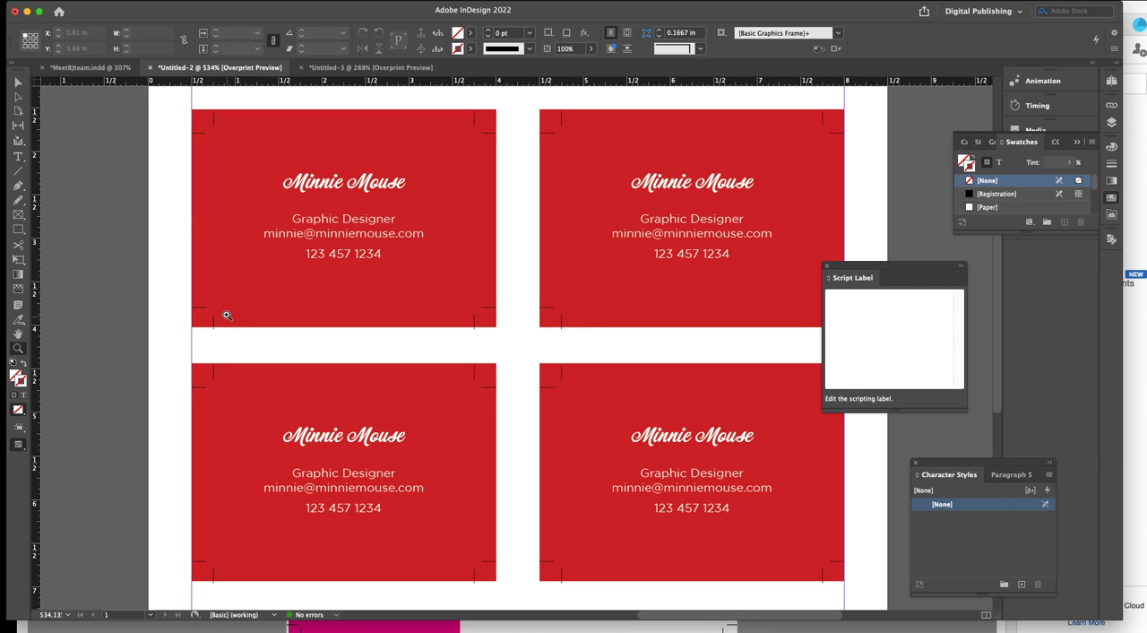